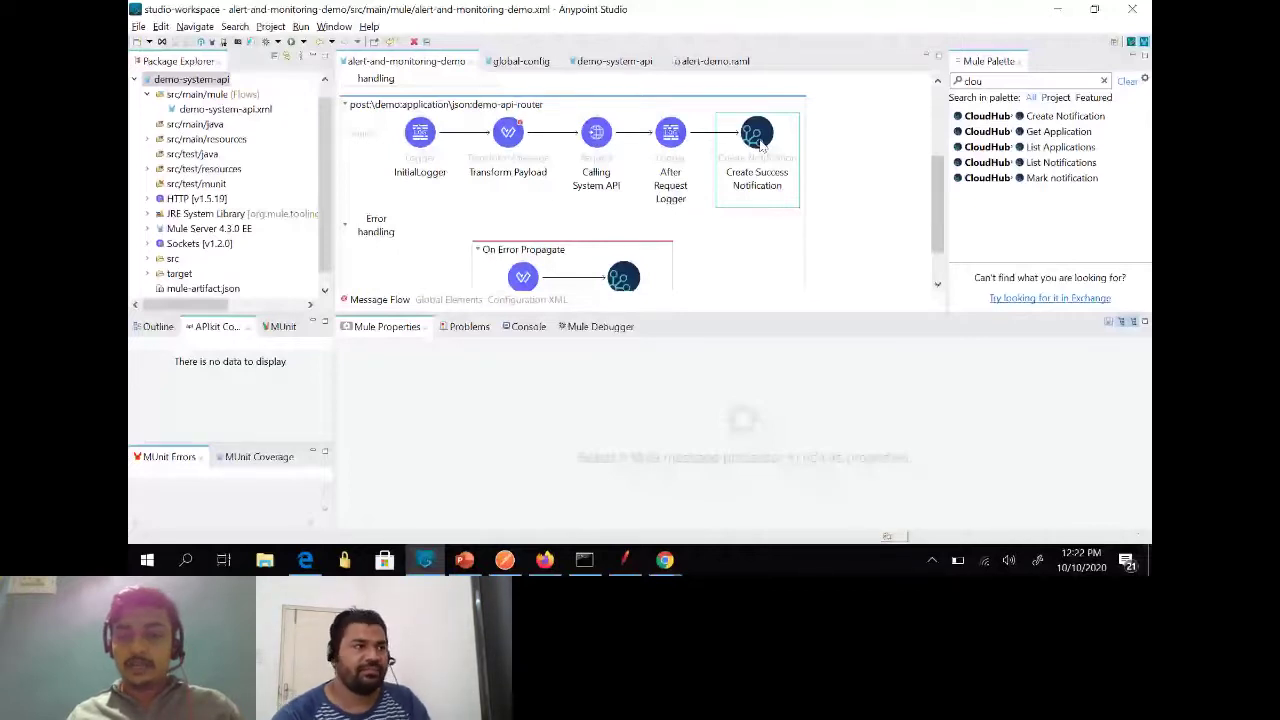
# Step: Open the Create Success Notification component and examine its message expression and priority options
pyautogui.doubleClick(757, 135)
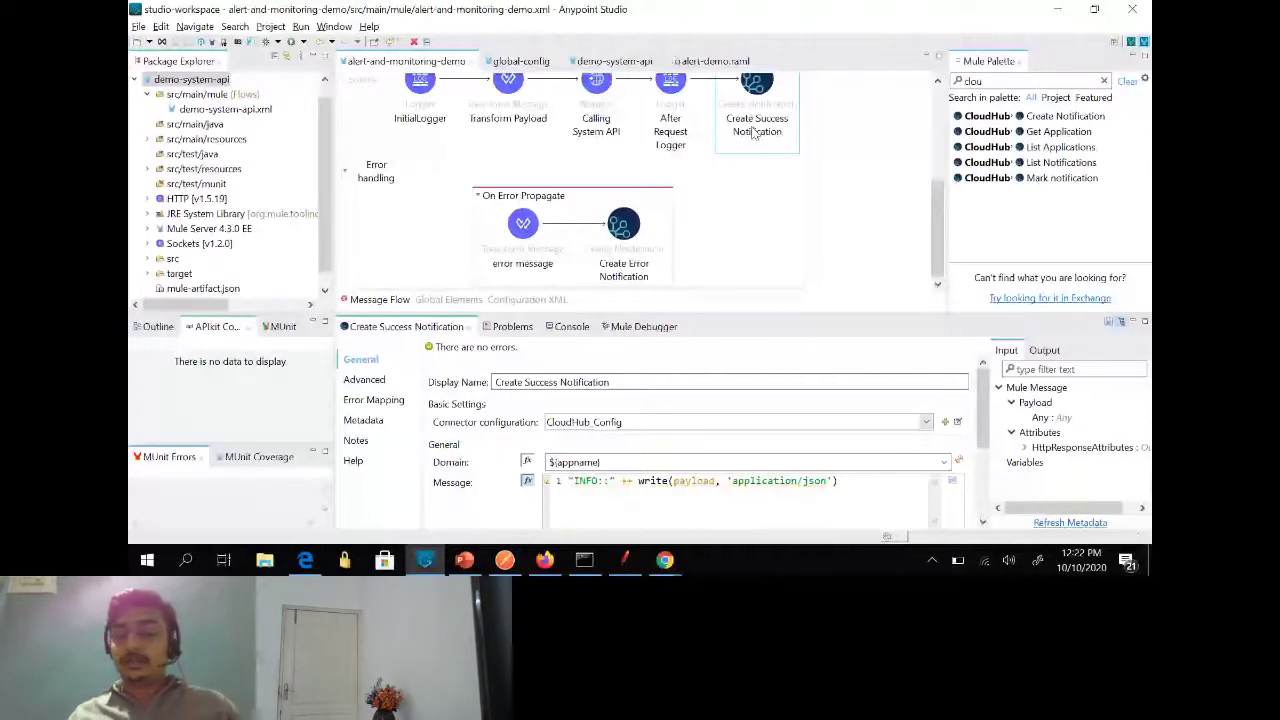
pyautogui.scroll(-1, 700, 450)
pyautogui.doubleClick(588, 413)
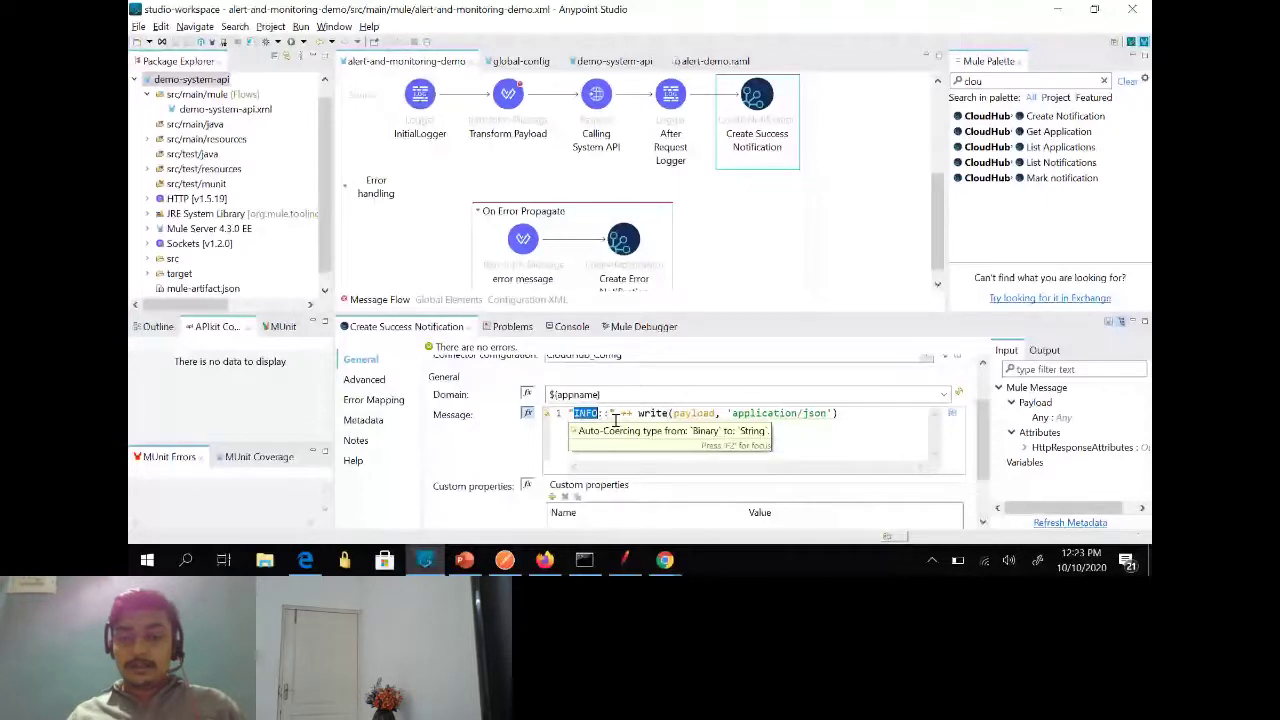
pyautogui.click(983, 505)
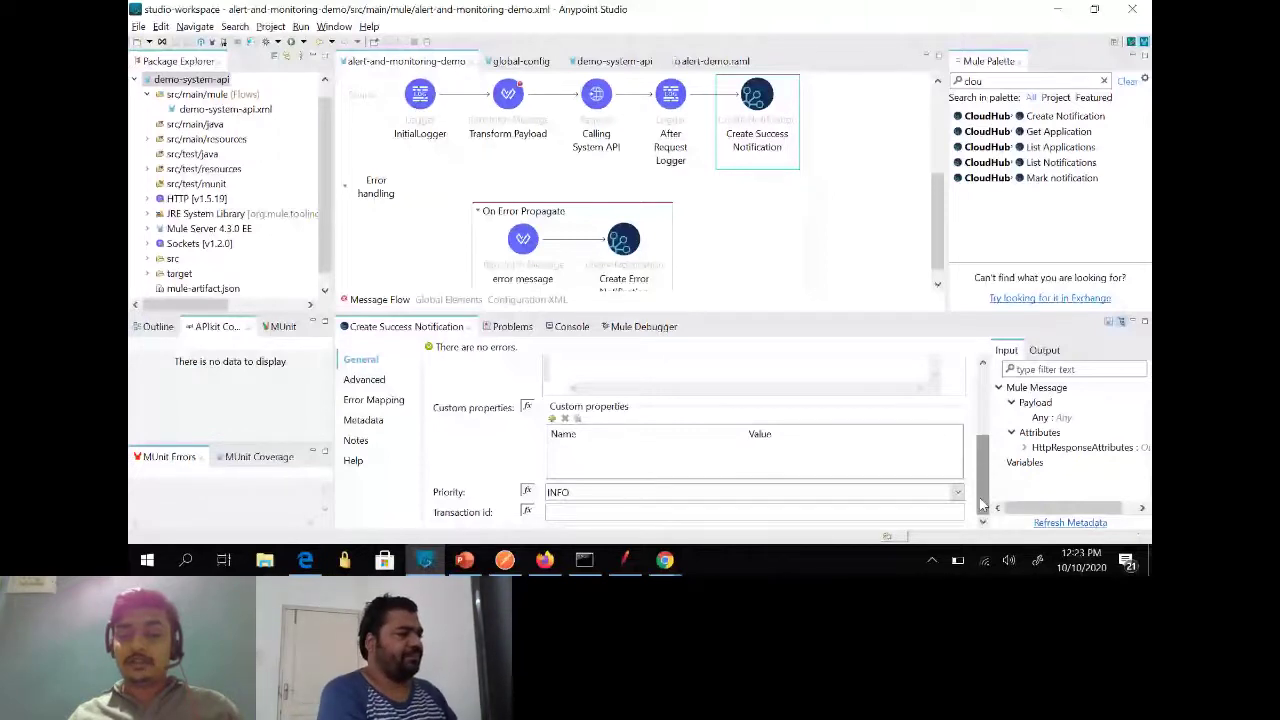
pyautogui.click(578, 493)
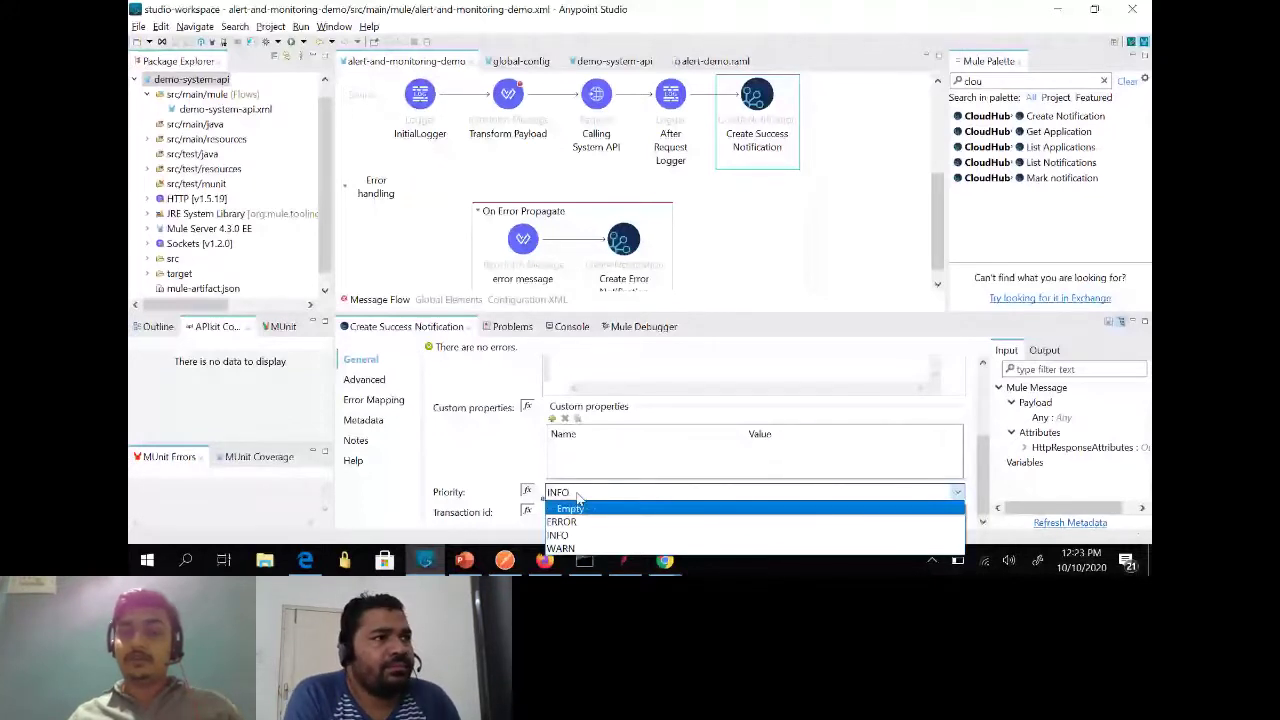
pyautogui.click(678, 213)
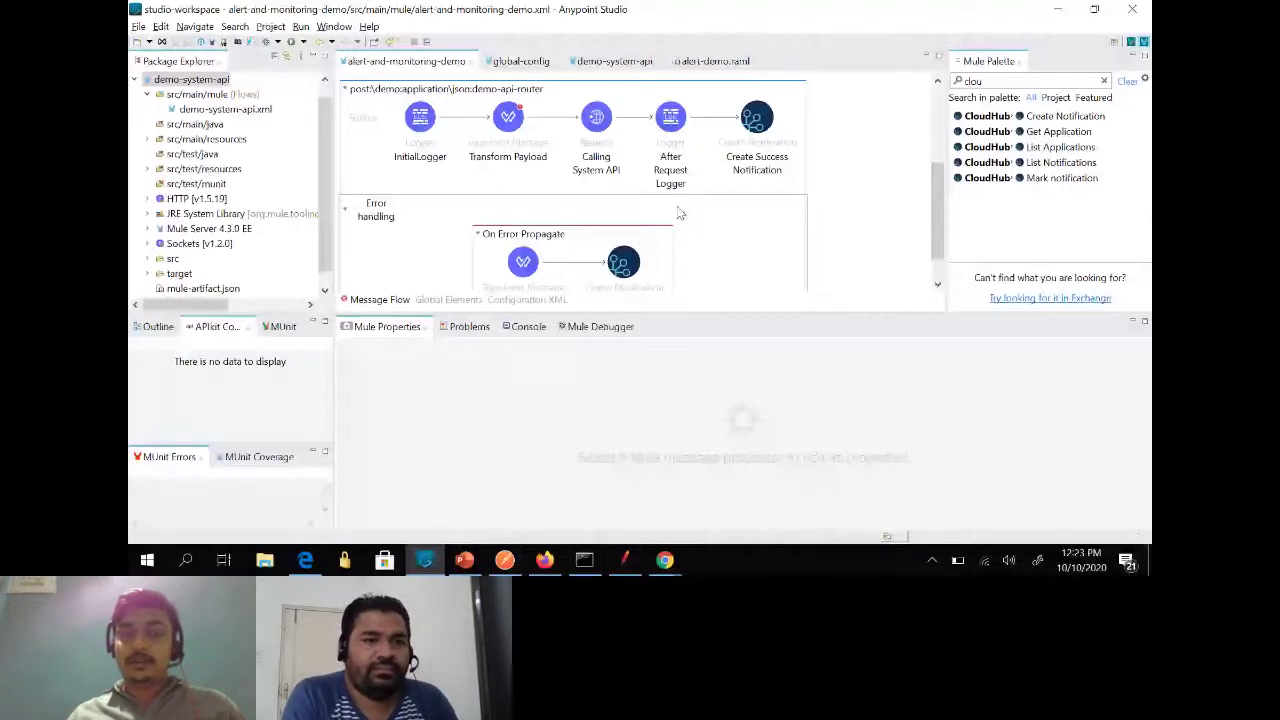
# Step: Open the Create Error Notification component in the On Error Propagate scope and examine its message expression and priority
pyautogui.click(600, 145)
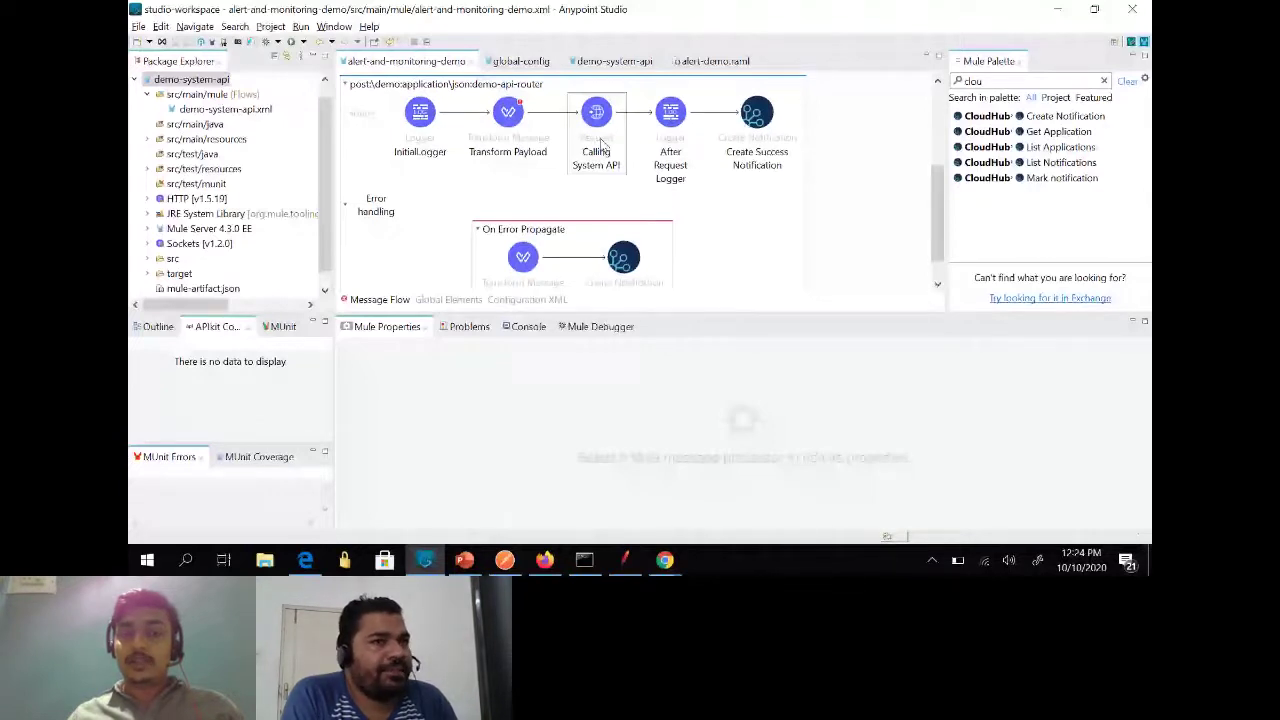
pyautogui.scroll(-1, 570, 208)
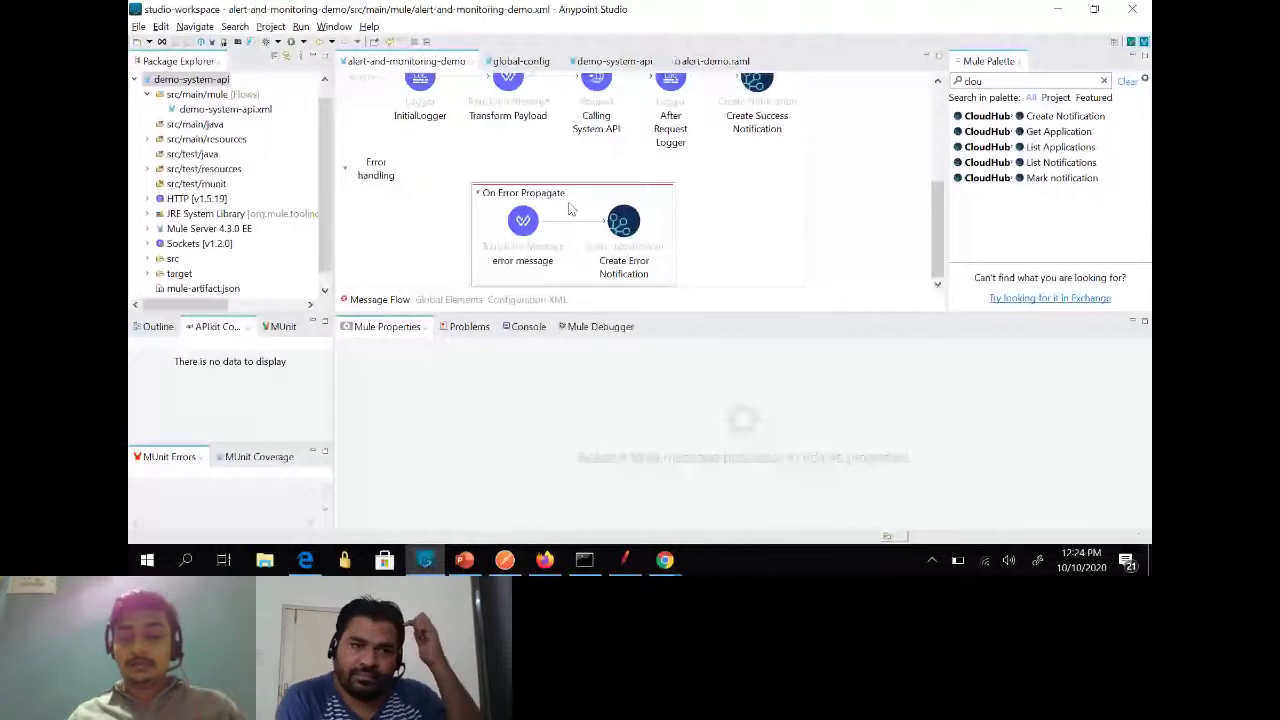
pyautogui.click(622, 222)
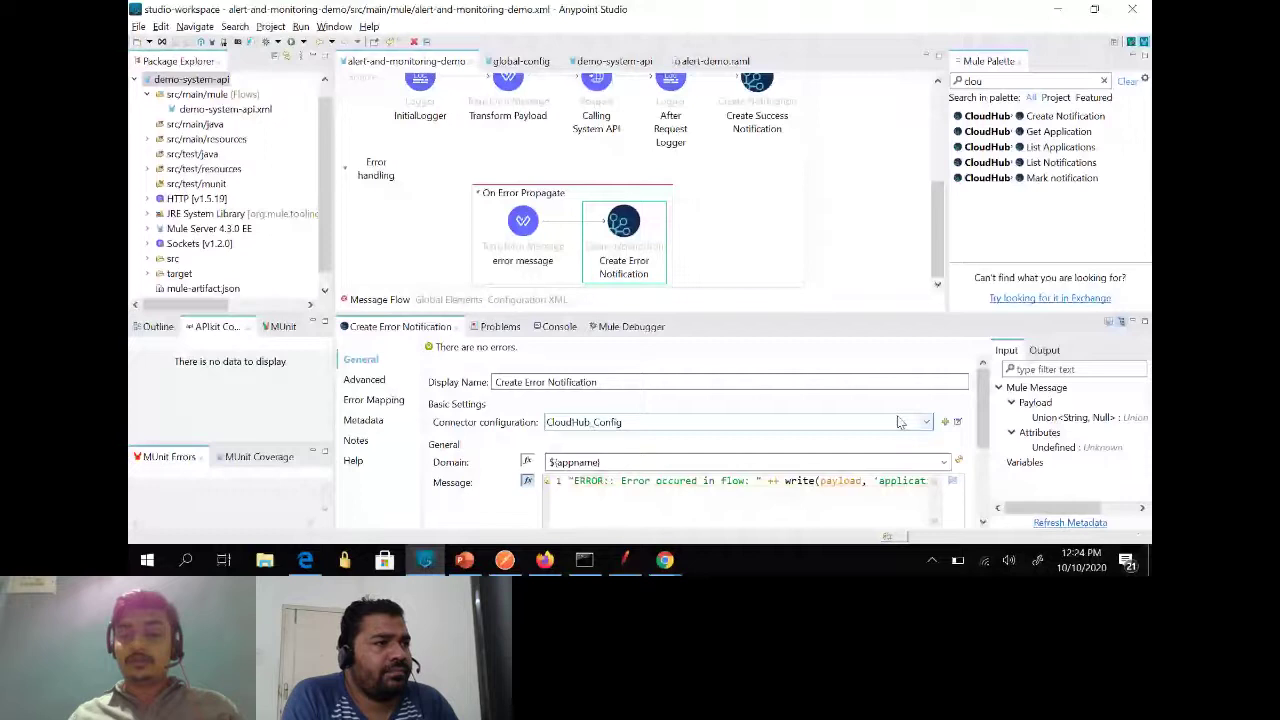
pyautogui.scroll(-2, 898, 422)
pyautogui.moveTo(755, 444); pyautogui.dragTo(812, 446)
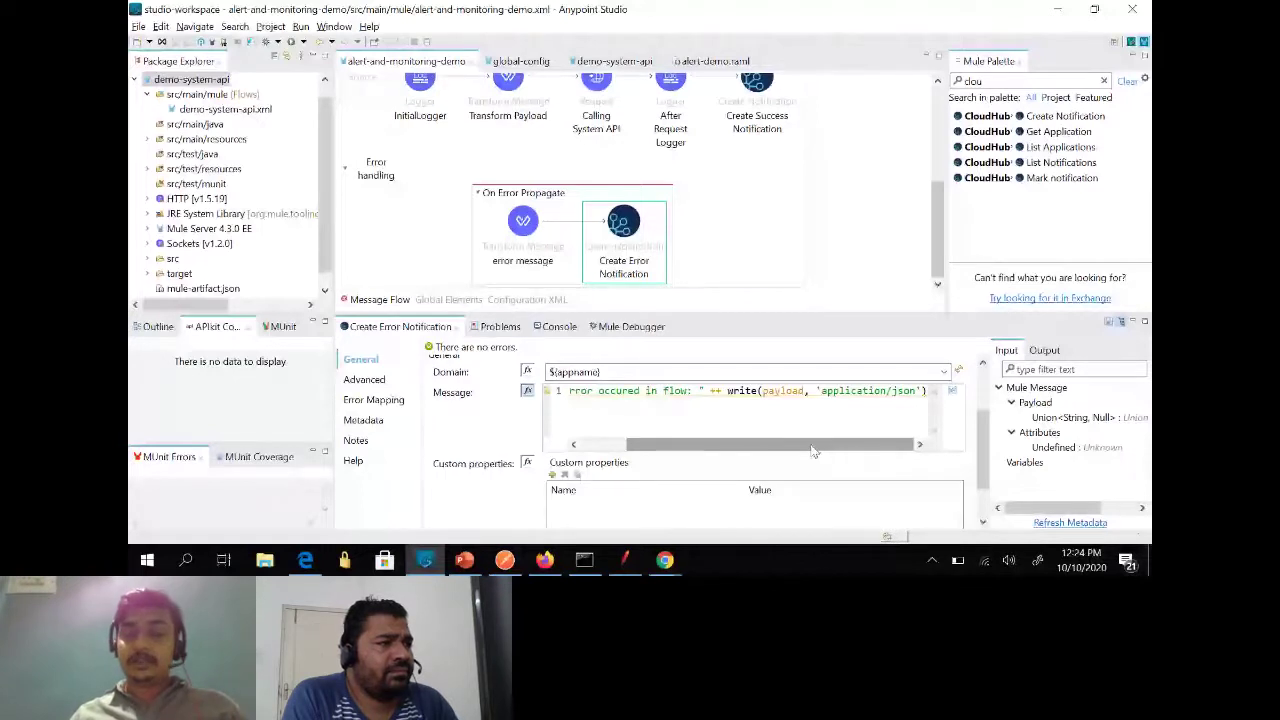
pyautogui.scroll(-1, 815, 451)
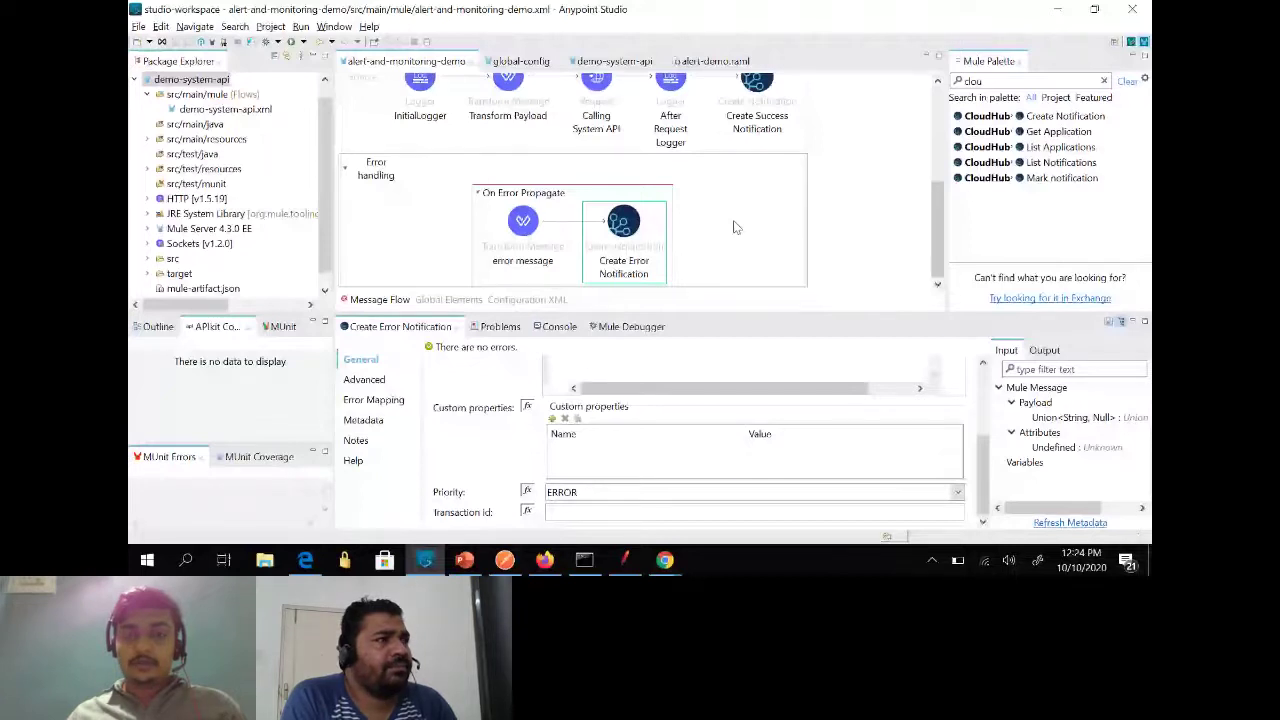
pyautogui.click(733, 220)
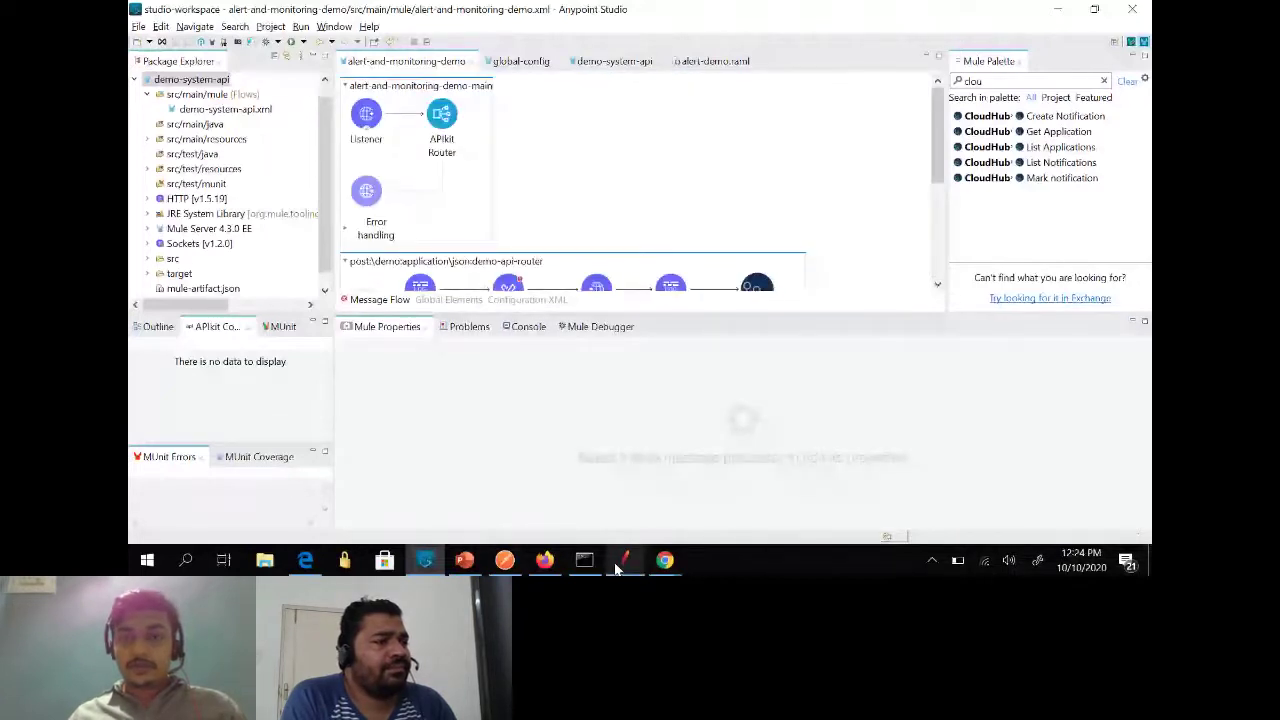
# Step: Switch to Postman, send the POST request to /api/demo, and check alert-and-monitoring-demo-app's notifications in Runtime Manager
pyautogui.hotkey('alt', 'Tab')
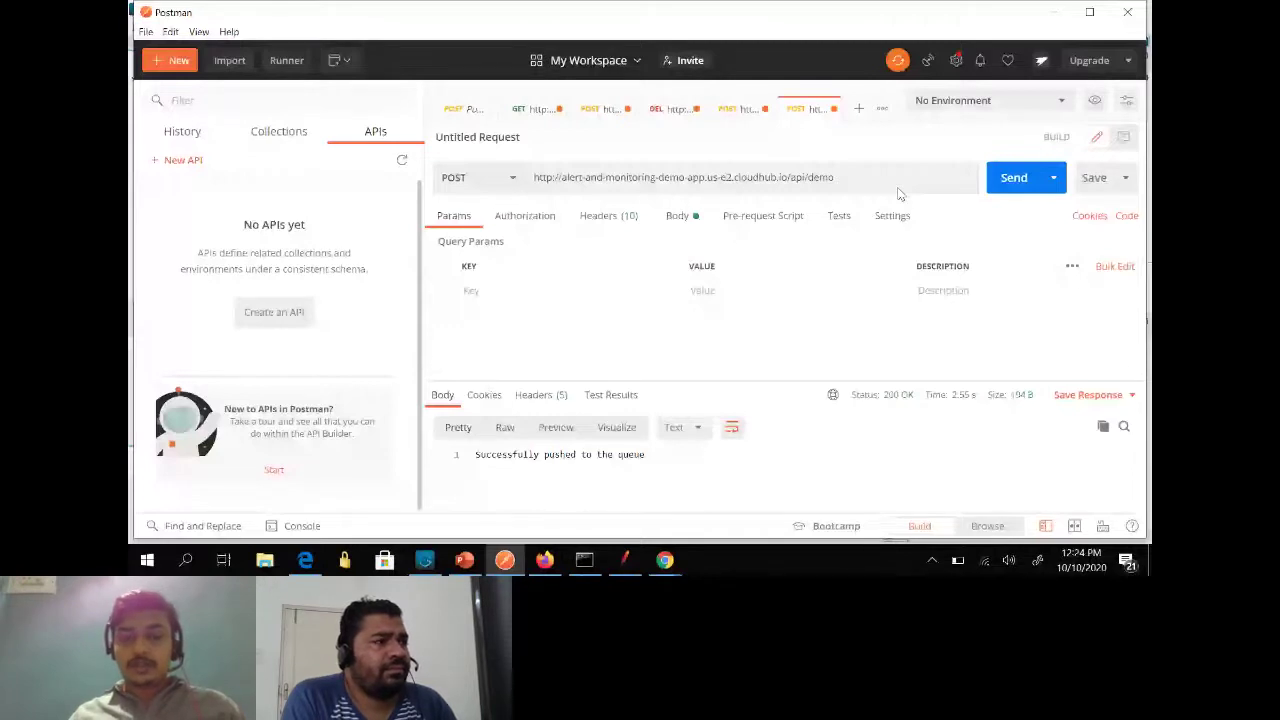
pyautogui.click(668, 563)
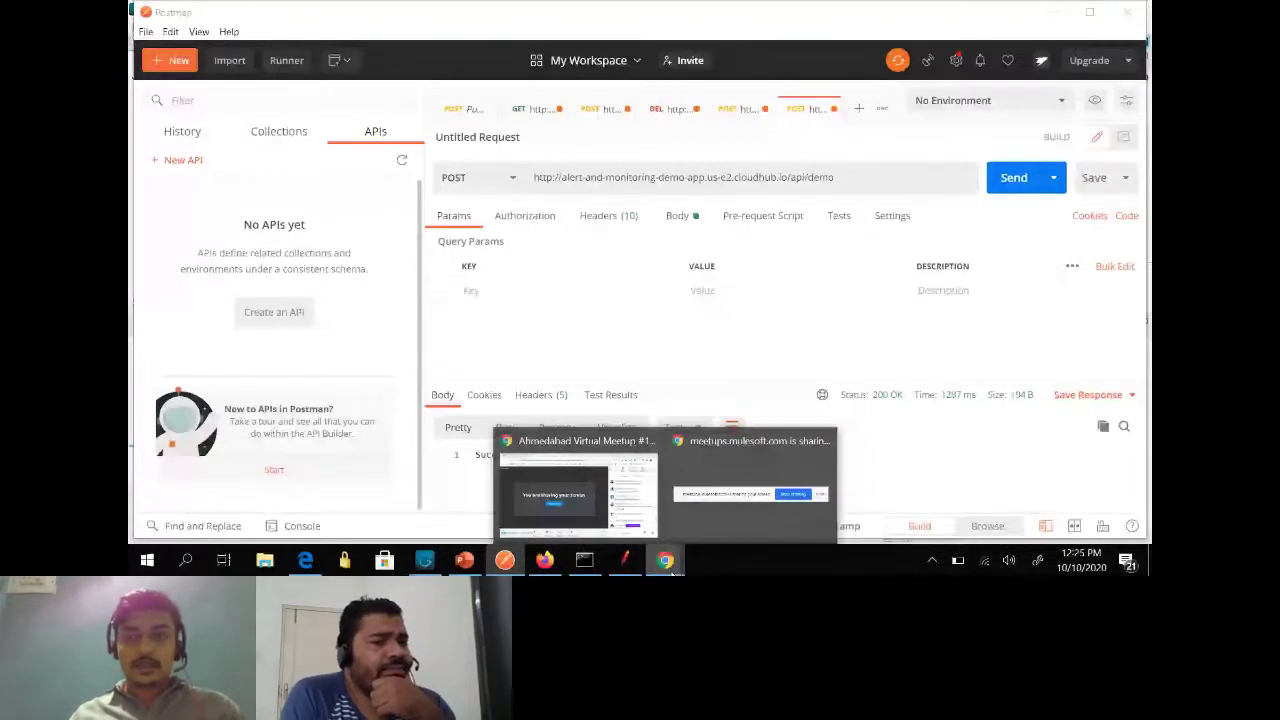
pyautogui.hotkey('alt', 'Tab')
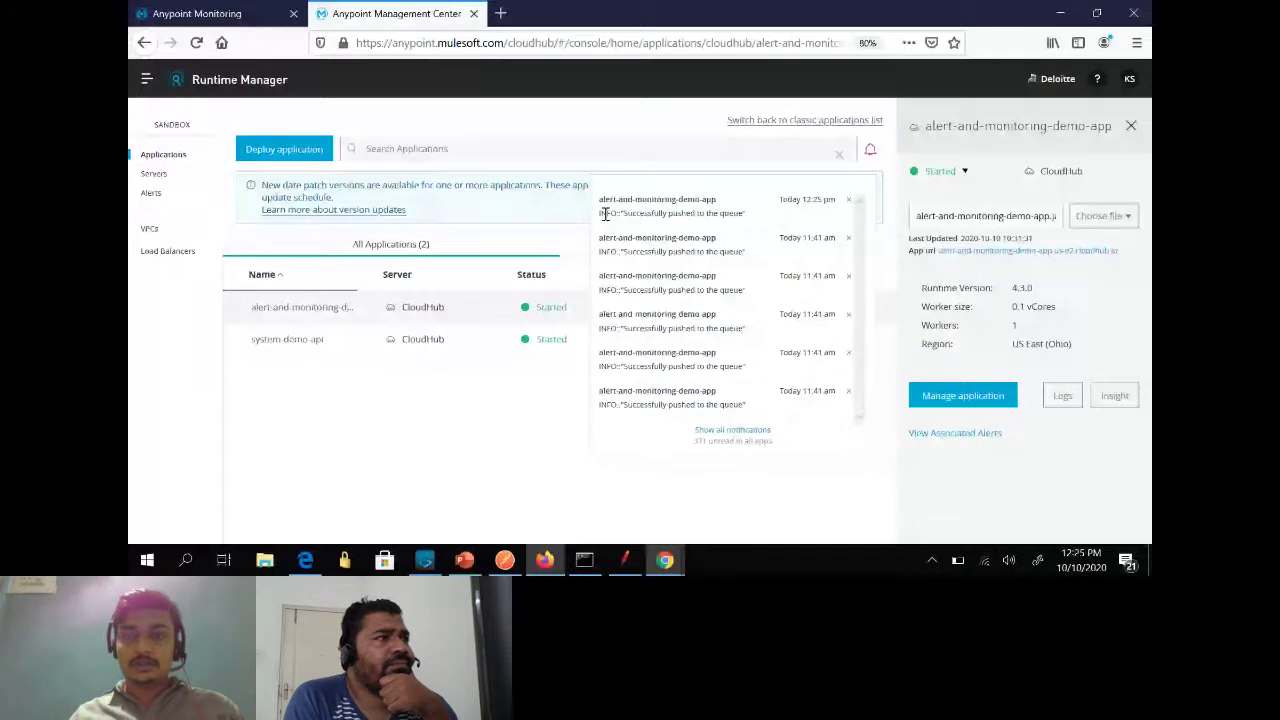
pyautogui.click(604, 213)
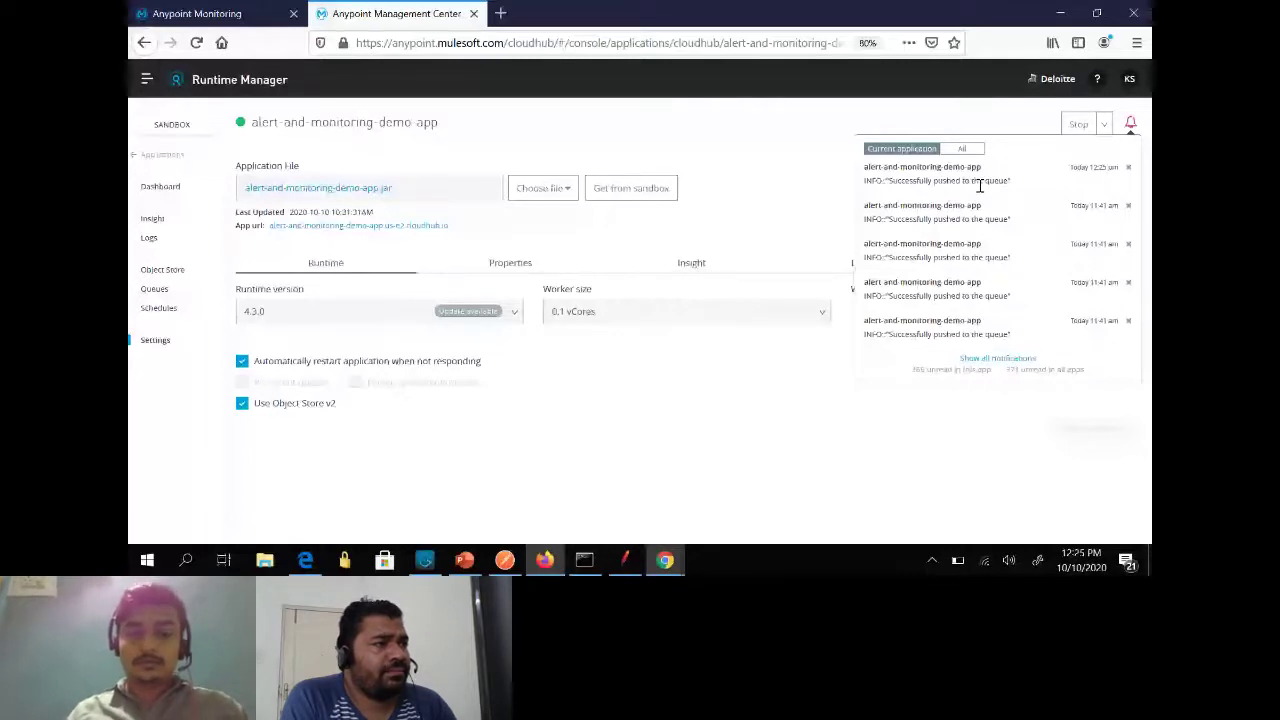
# Step: Send the Postman request with query parameter raiseError set to yes and examine the application's full notification list in Runtime Manager
pyautogui.hotkey('alt', 'Tab')
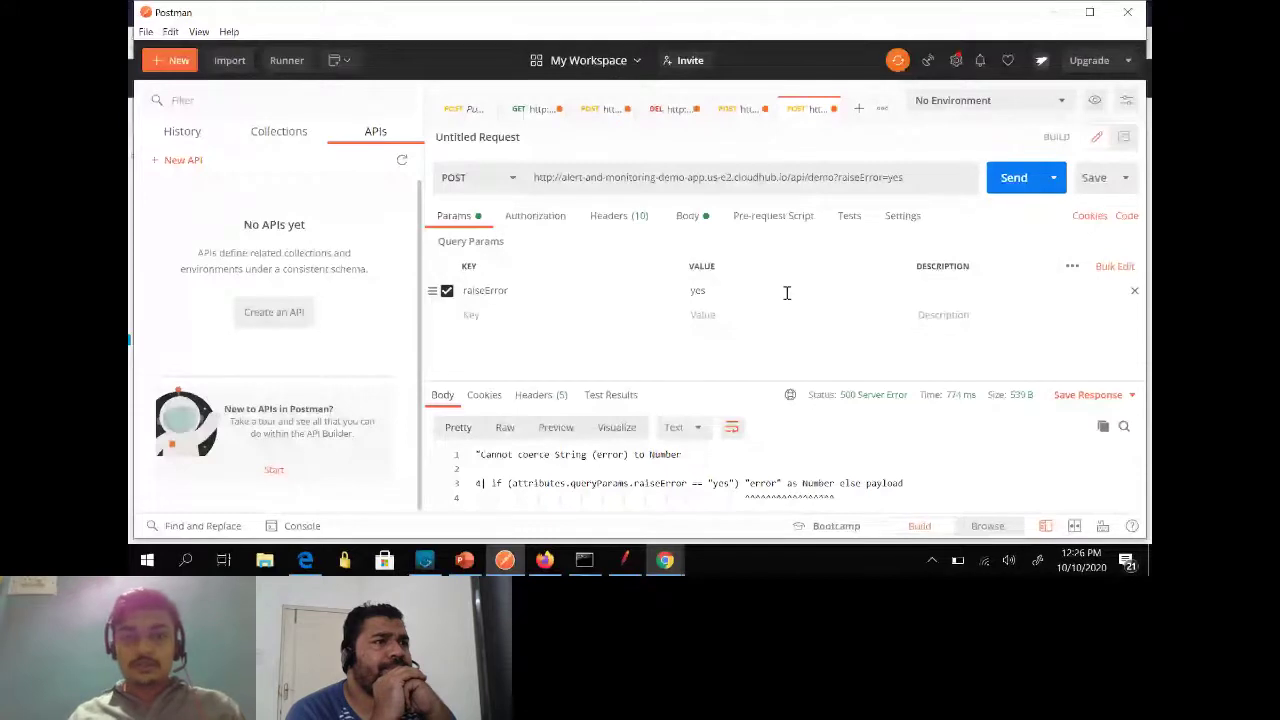
pyautogui.hotkey('alt', 'Tab')
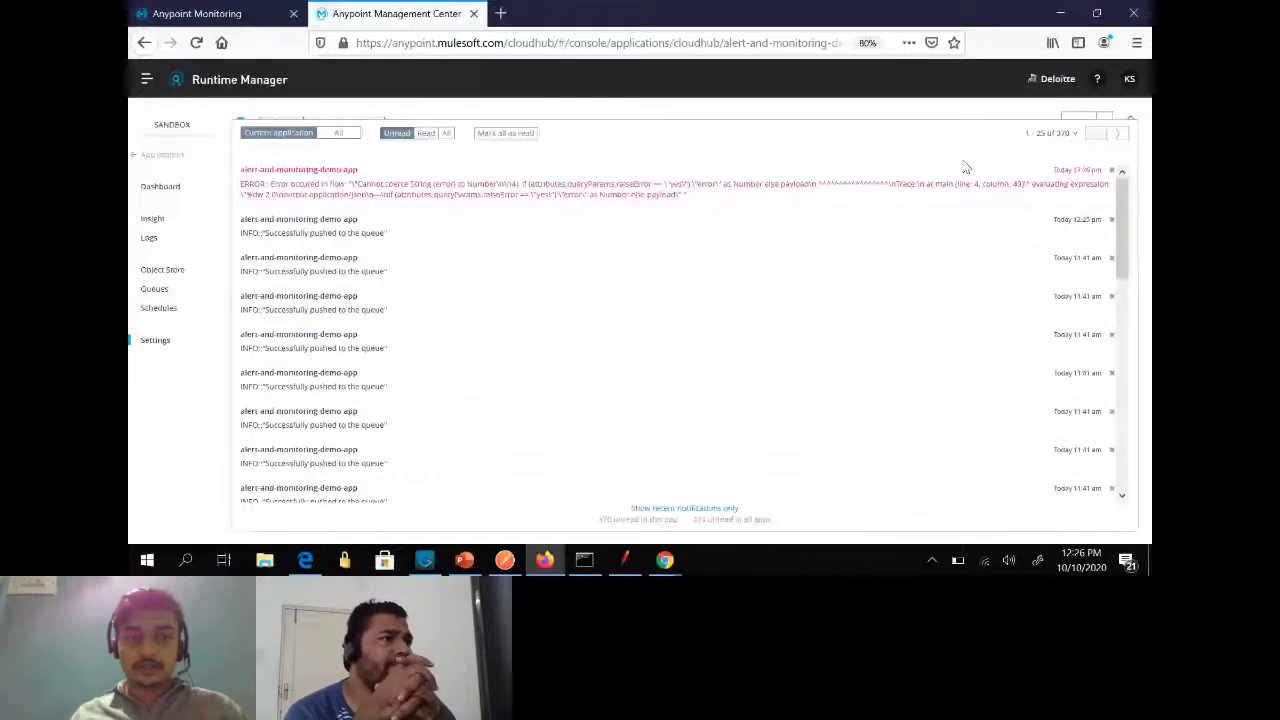
pyautogui.doubleClick(253, 185)
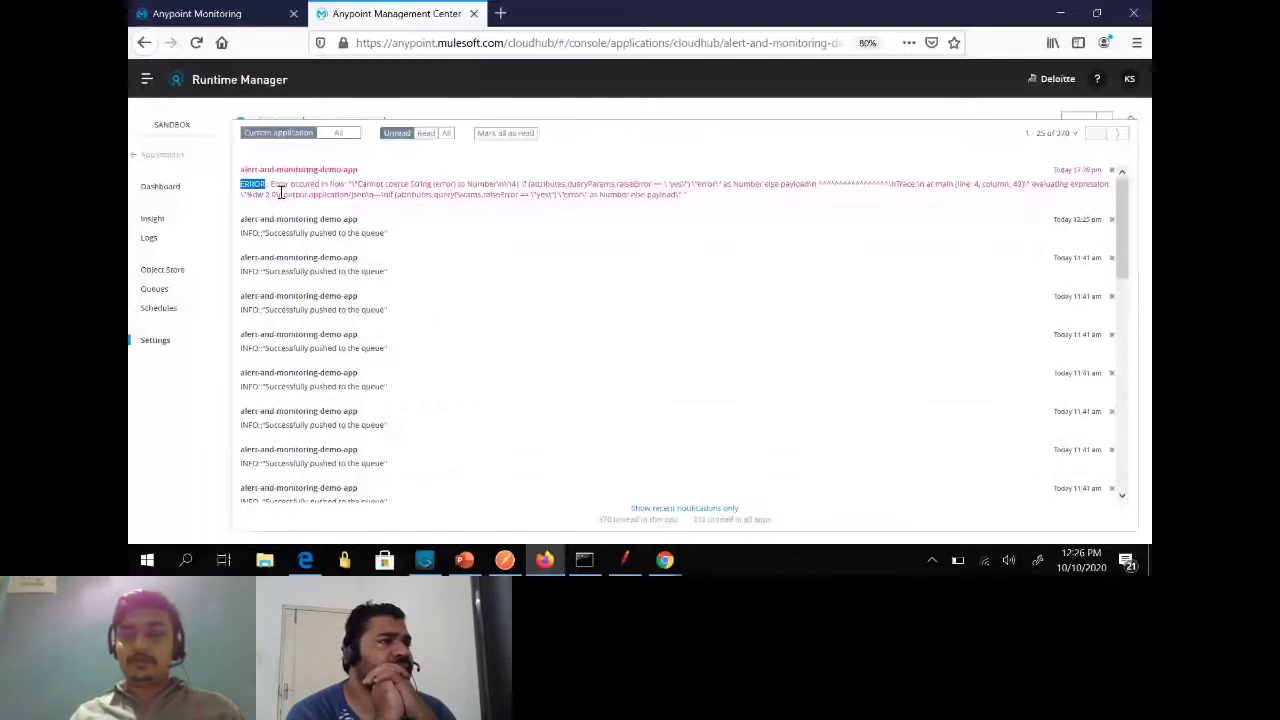
pyautogui.click(690, 201)
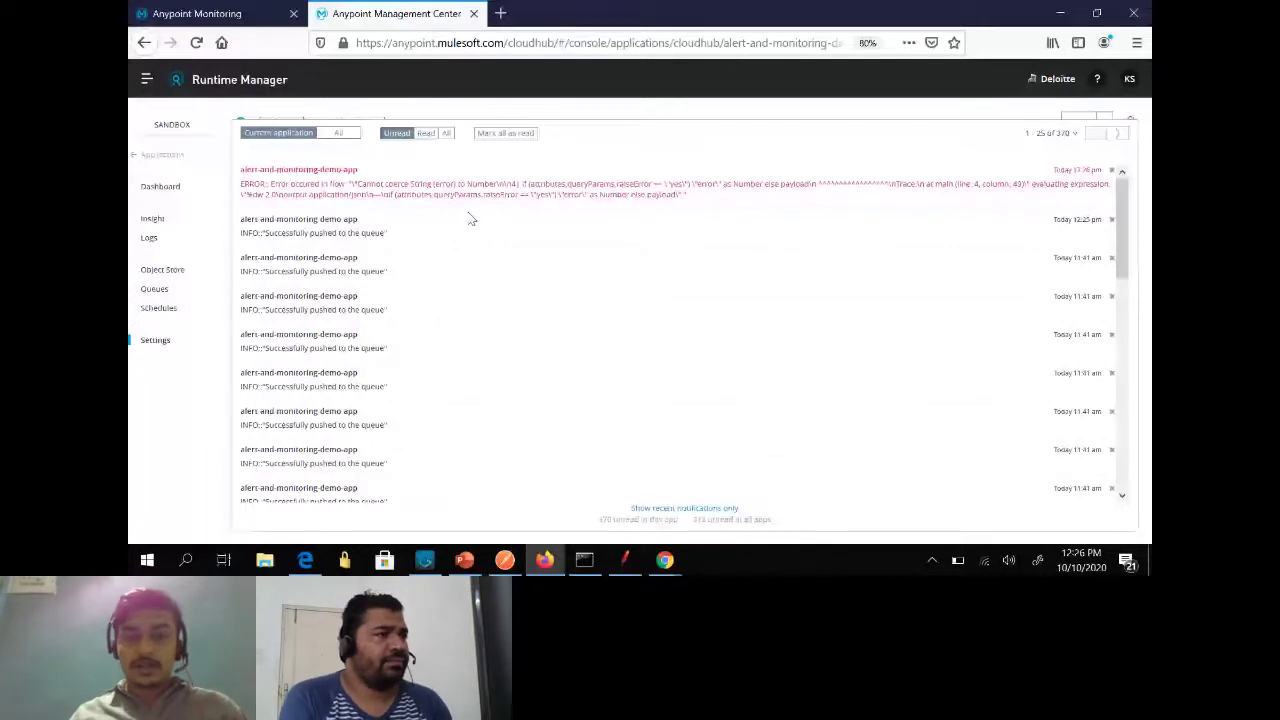
# Step: Switch to Gmail, open the "CRITICAL: Custom Application Notification" email, and examine the alert's error description
pyautogui.hotkey('alt', 'Tab')
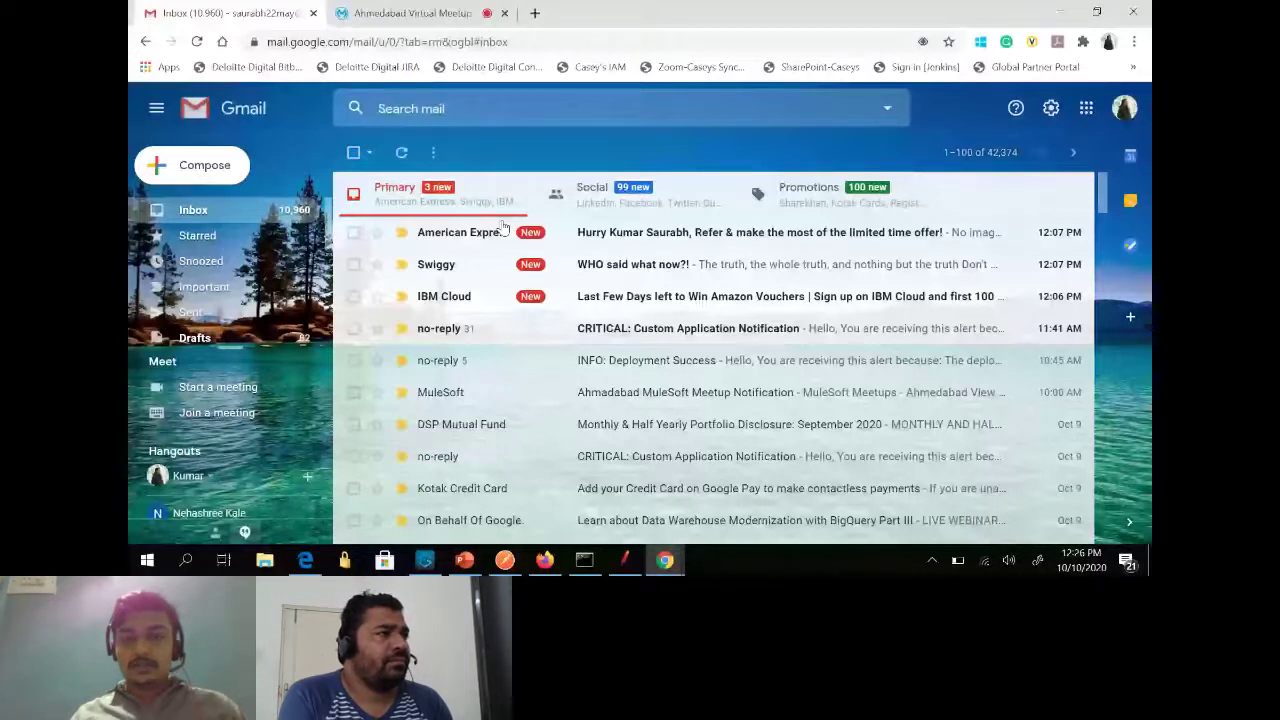
pyautogui.click(540, 328)
pyautogui.scroll(2, 580, 260)
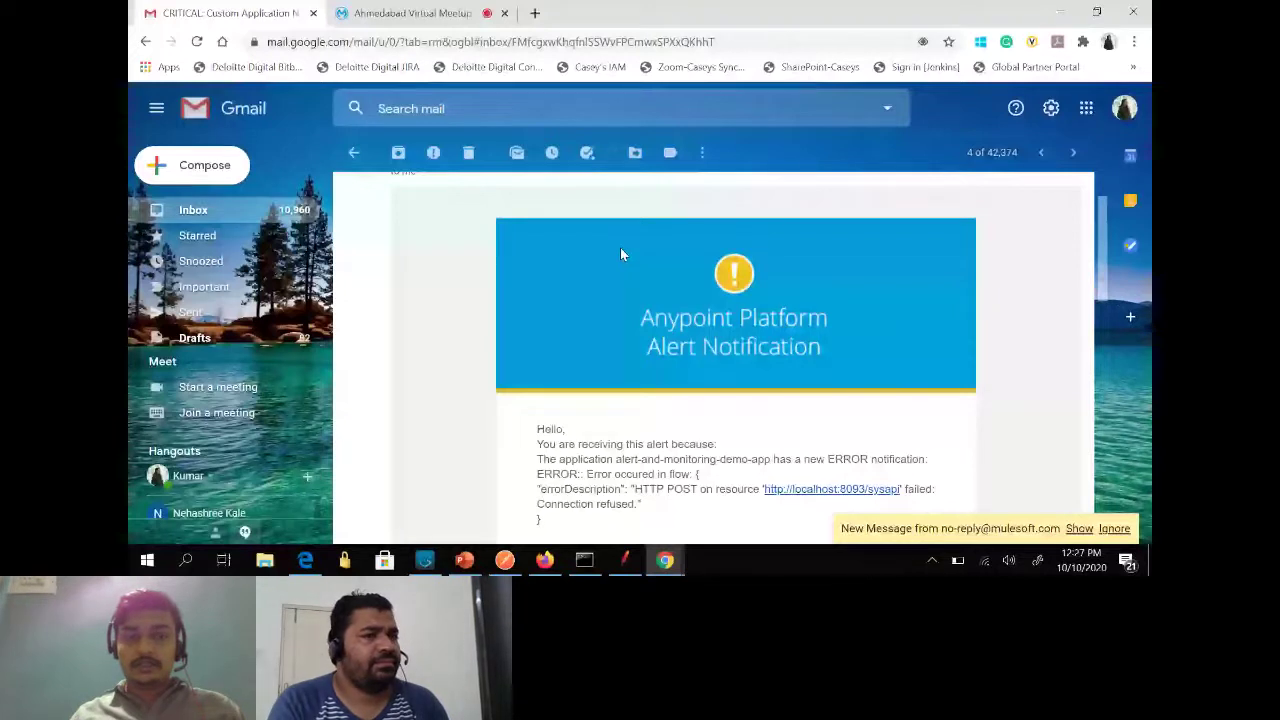
pyautogui.scroll(2, 483, 258)
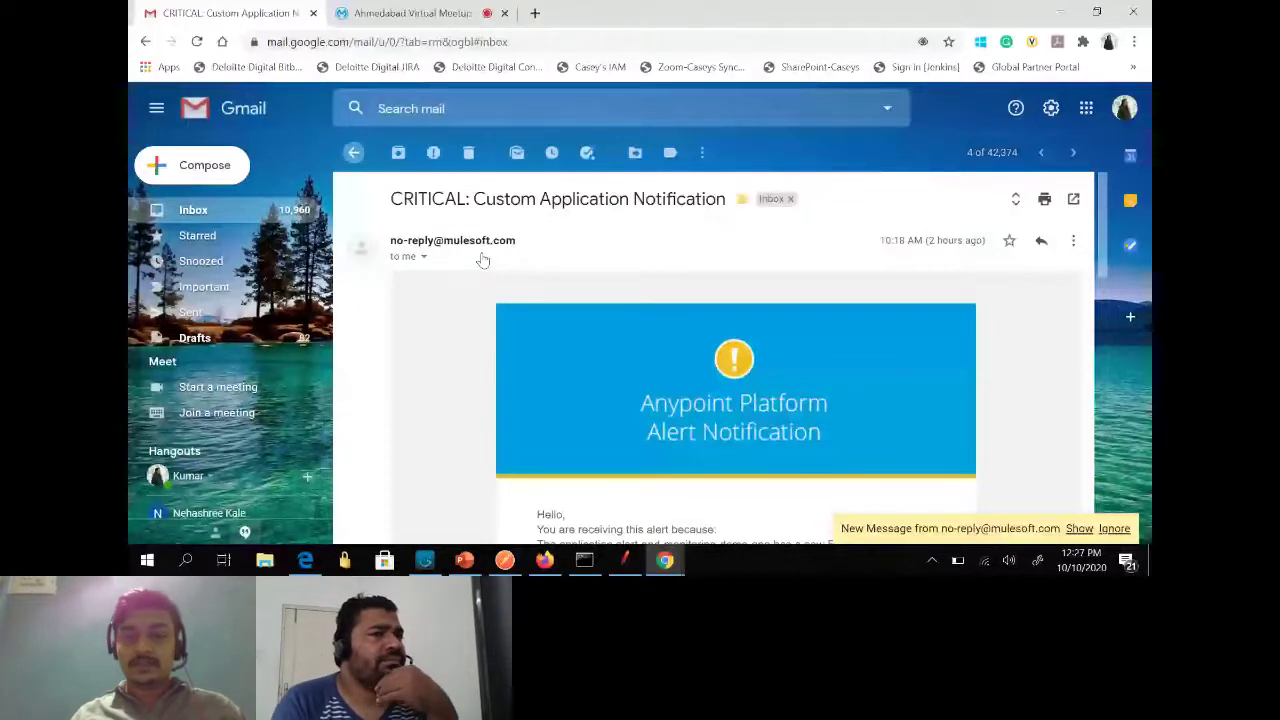
pyautogui.scroll(-2, 608, 421)
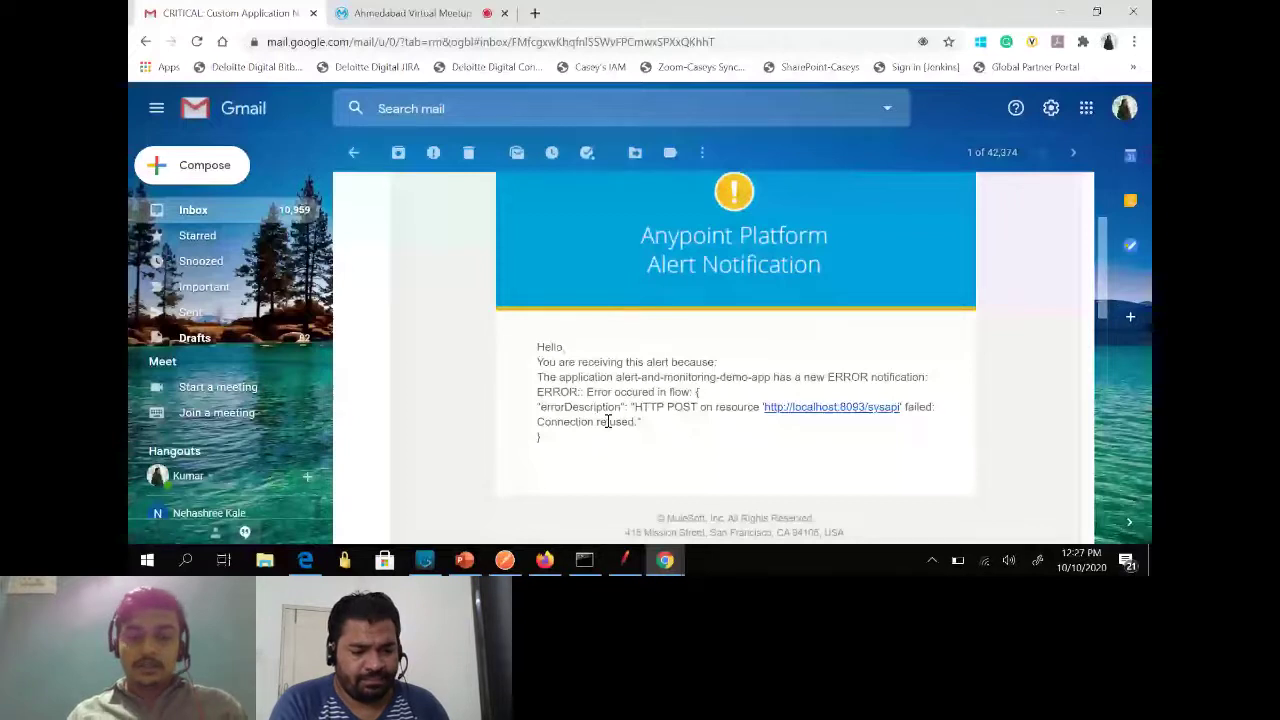
pyautogui.doubleClick(848, 377)
pyautogui.scroll(2, 848, 377)
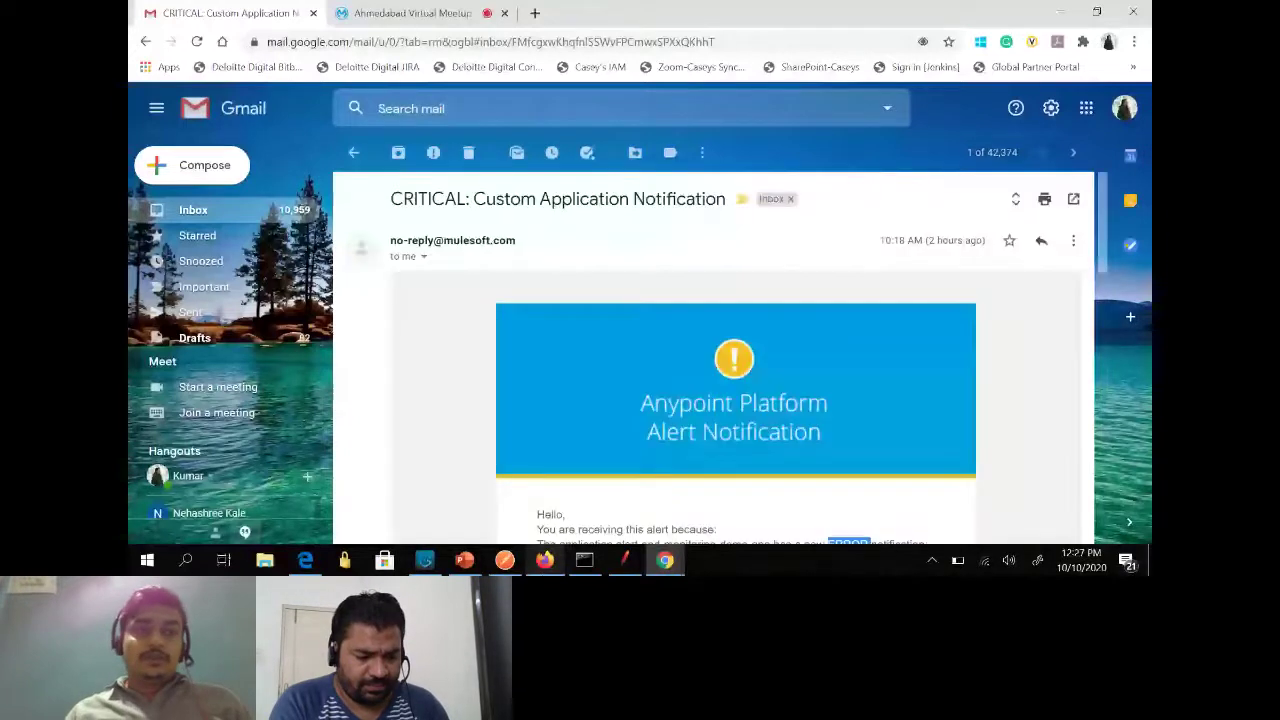
# Step: Switch back to Anypoint Platform in Firefox and review Anypoint Monitoring's CloudHub settings for new and individual Sandbox applications
pyautogui.hotkey('alt', 'Tab')
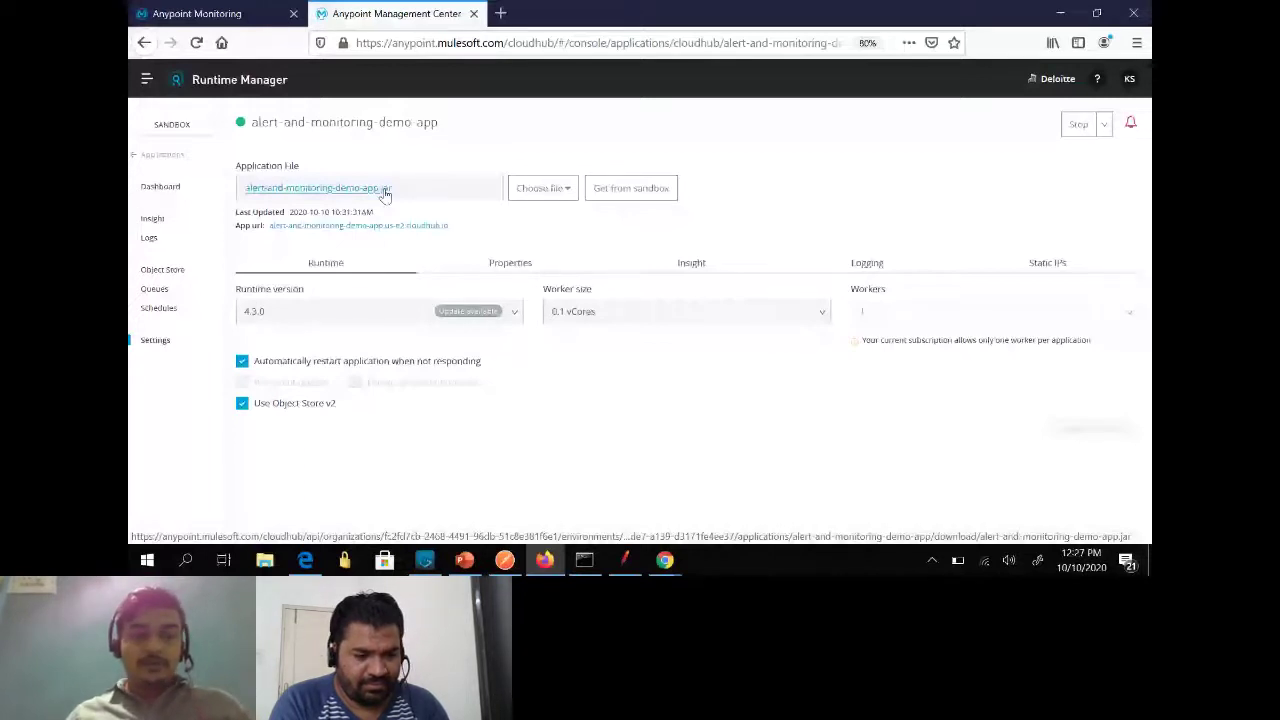
pyautogui.hotkey('ctrl', 'shift', 'Tab')
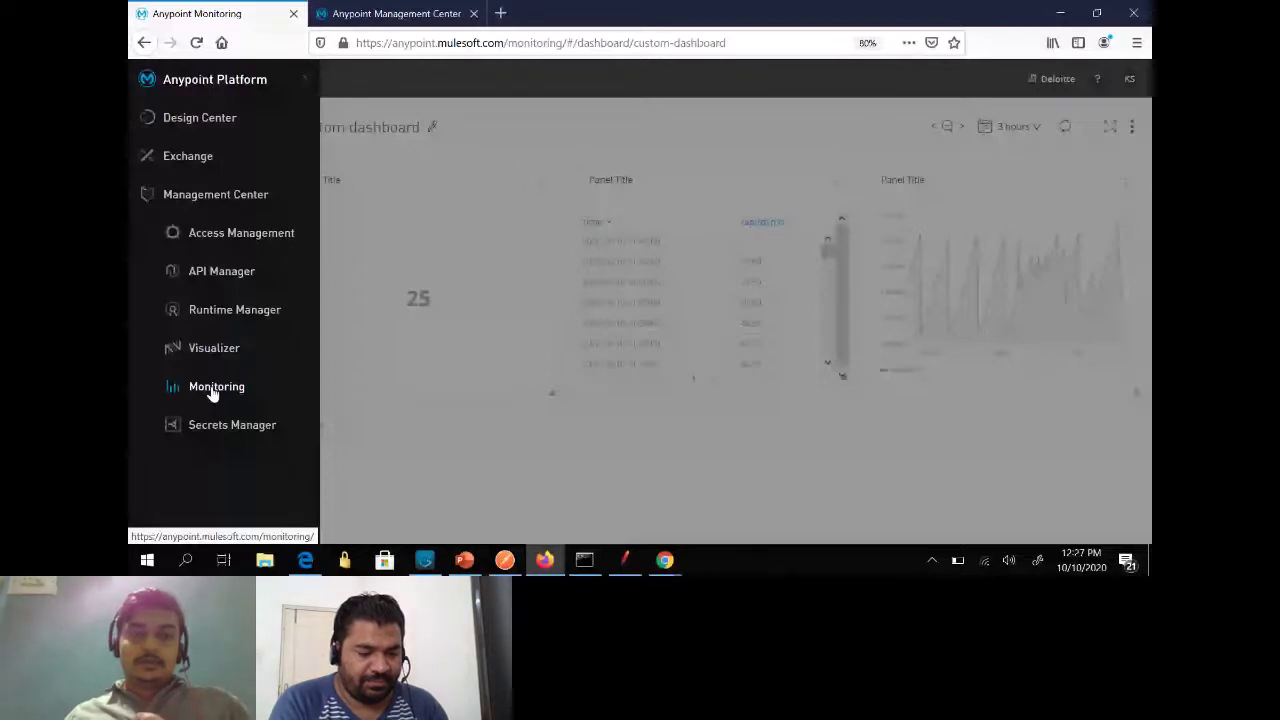
pyautogui.click(212, 394)
pyautogui.click(157, 256)
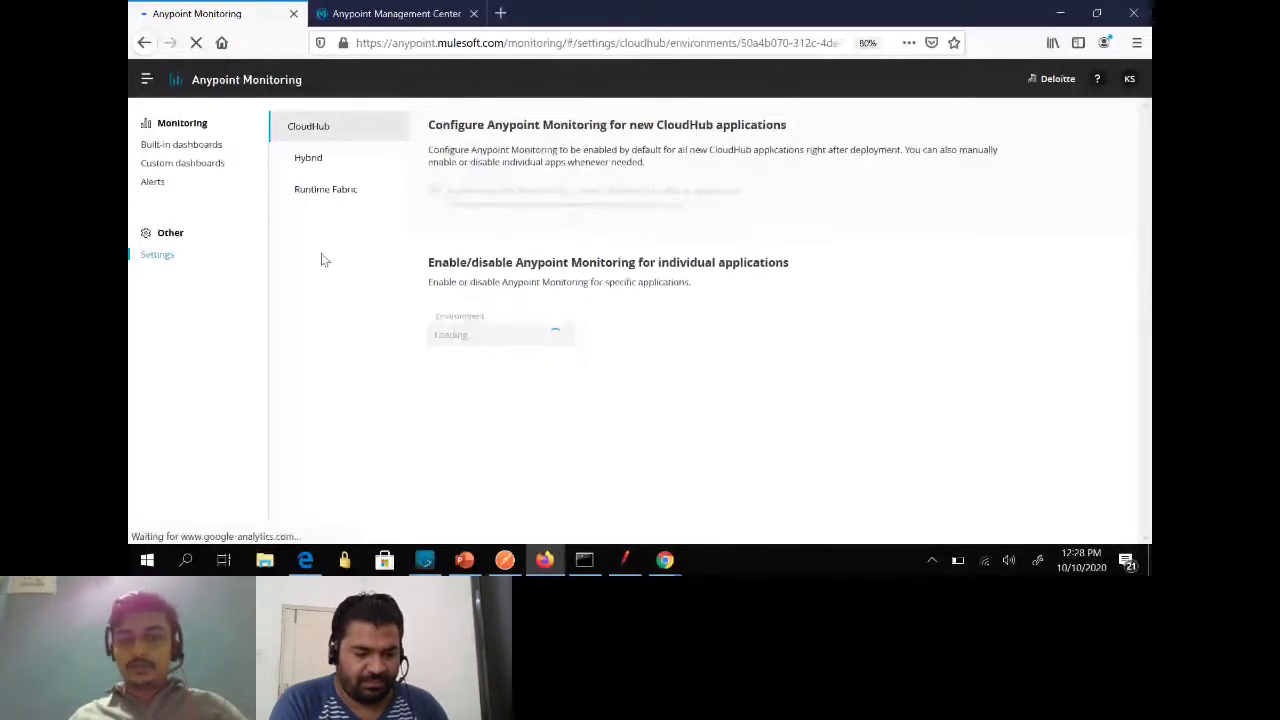
pyautogui.scroll(-2, 590, 333)
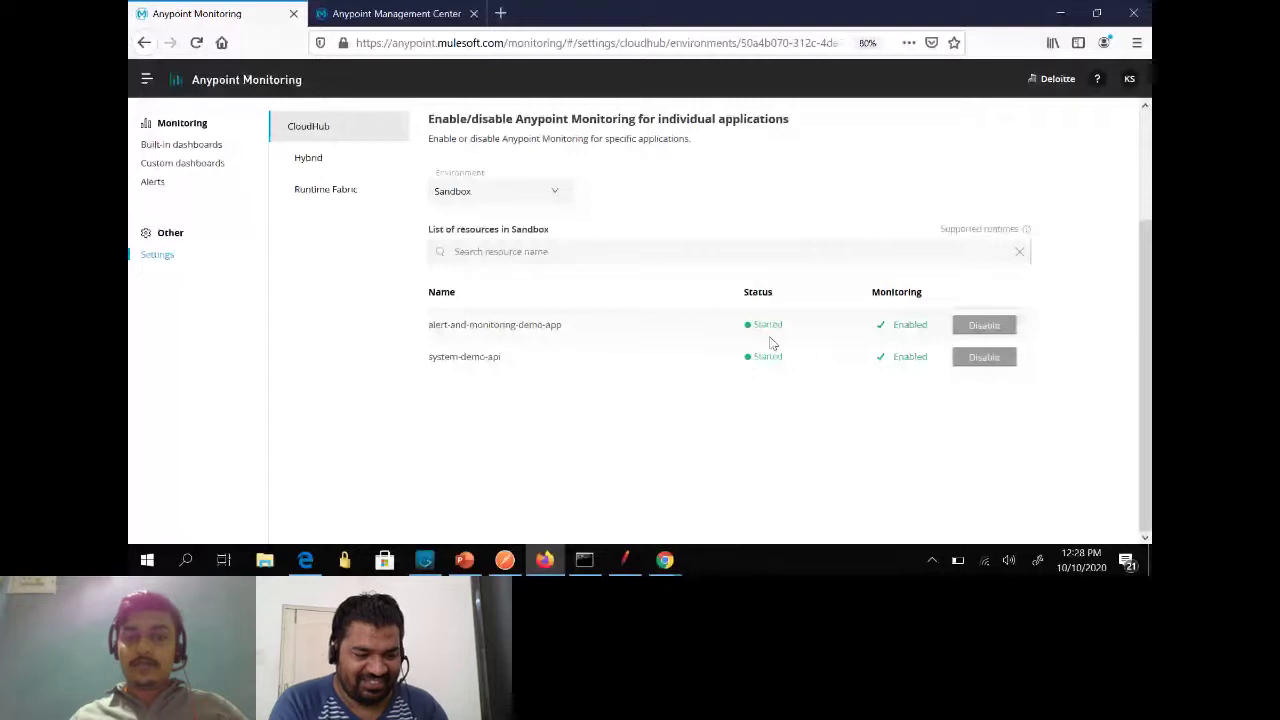
pyautogui.scroll(3, 577, 200)
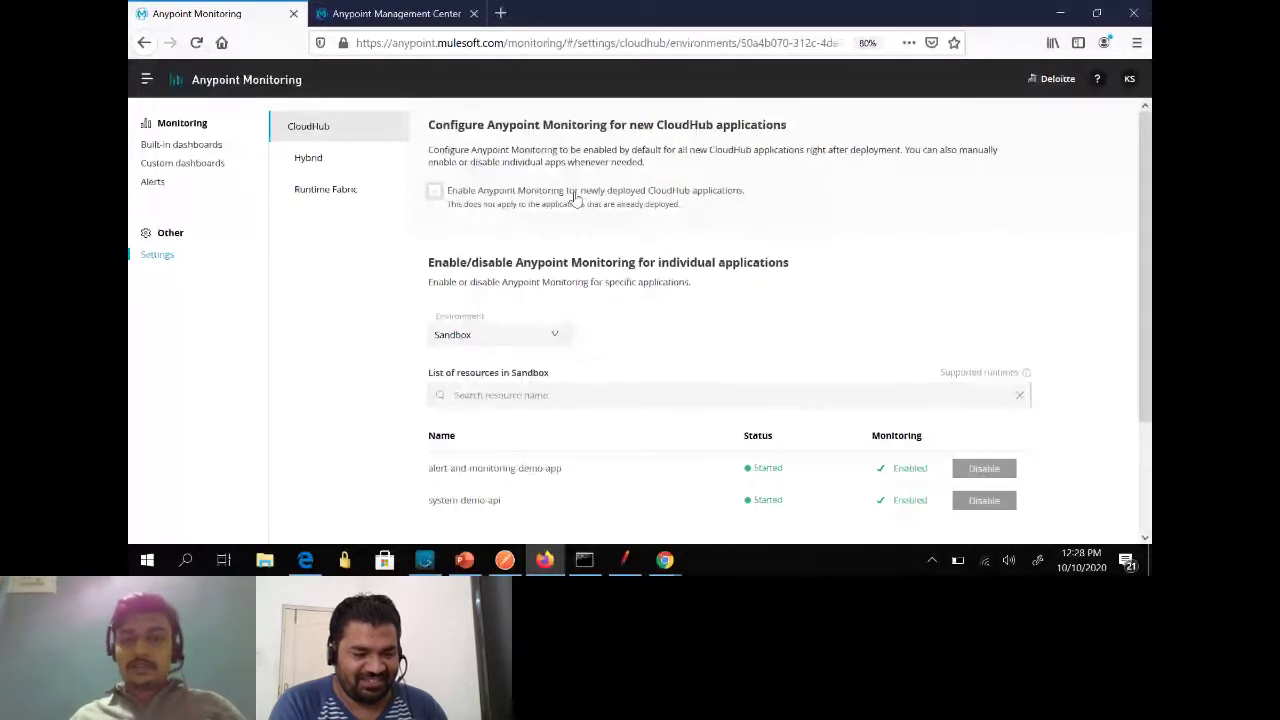
# Step: Open the built-in dashboard for alert-and-monitoring-demo-app in Sandbox and review its overview charts and time-range choices
pyautogui.hotkey('alt', 'Left')
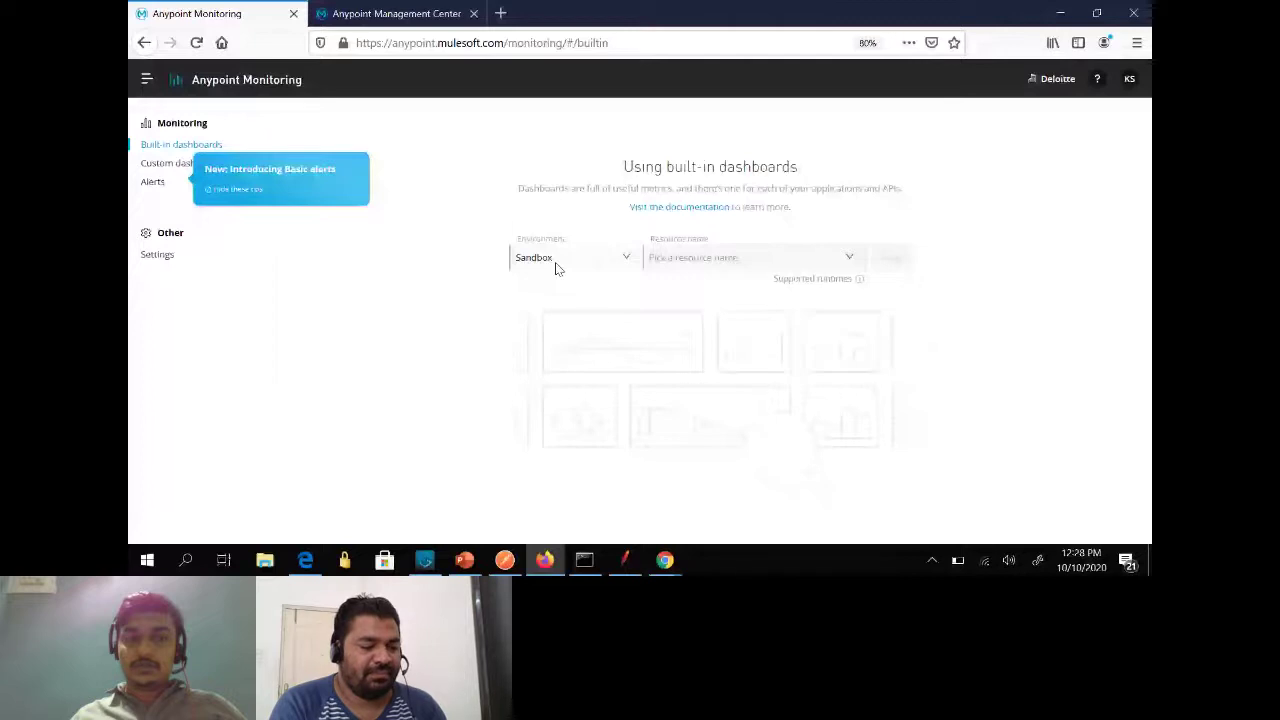
pyautogui.click(891, 258)
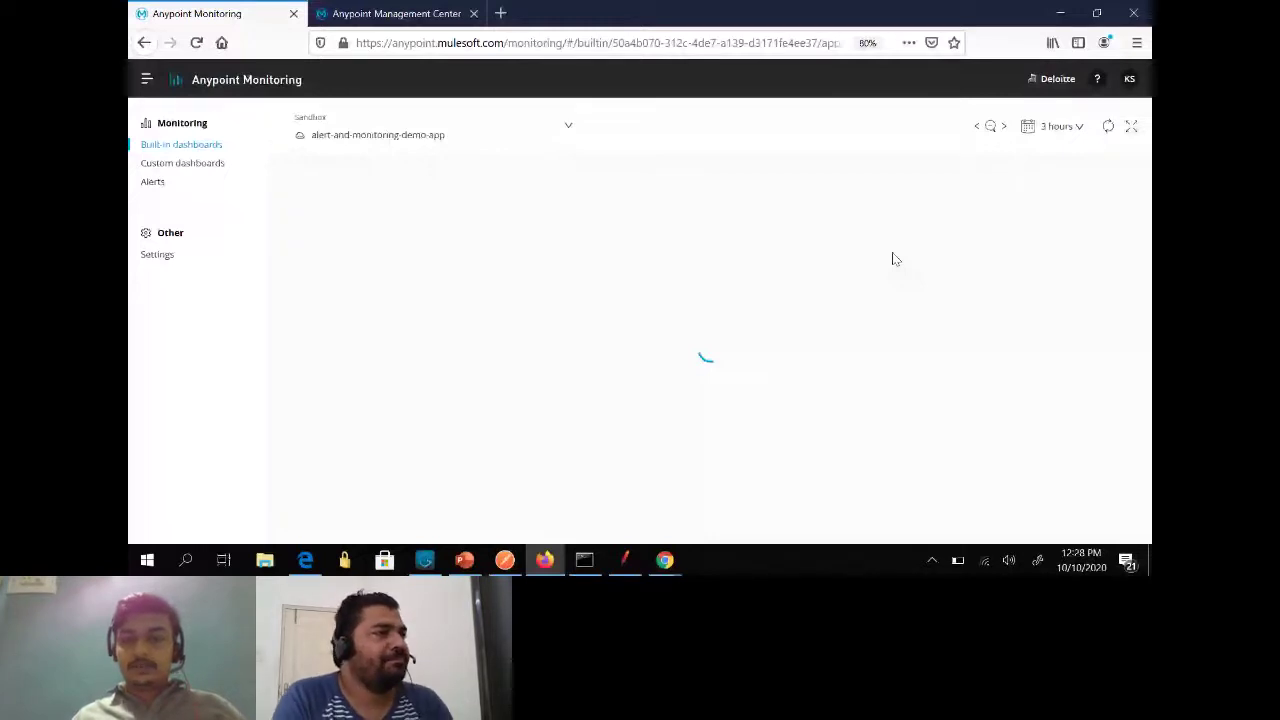
pyautogui.moveTo(1145, 335); pyautogui.dragTo(1149, 375)
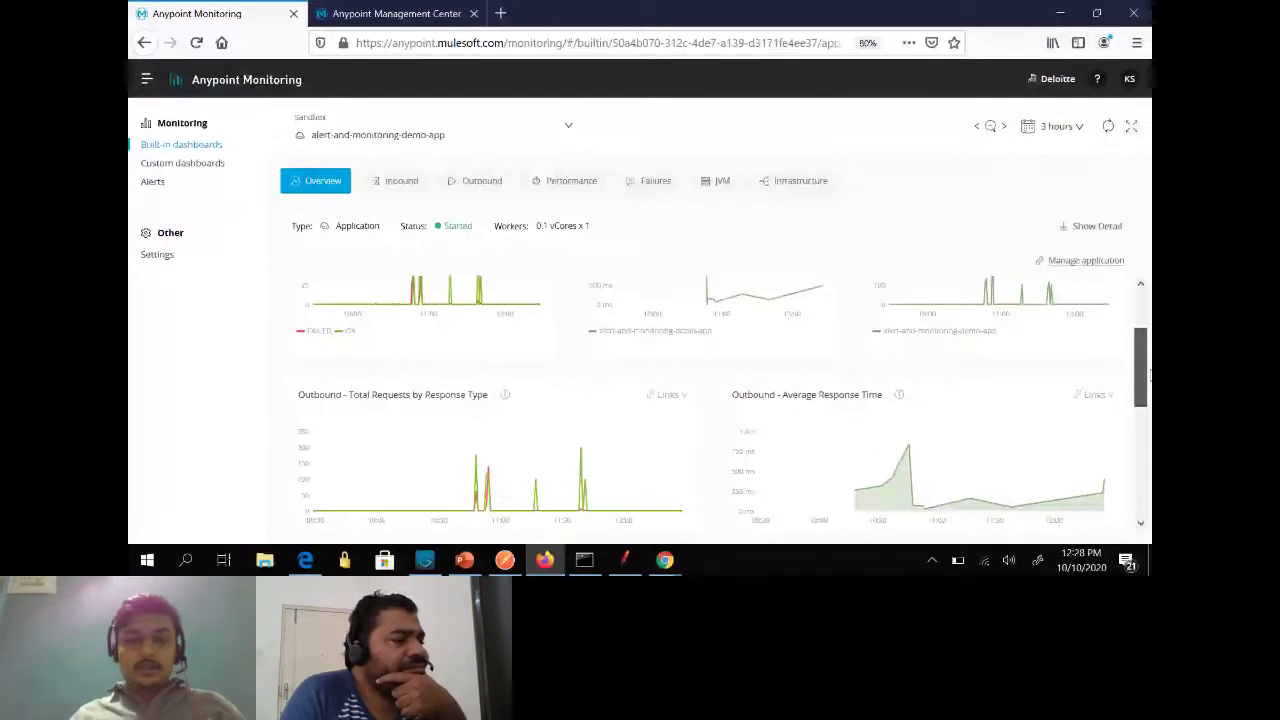
pyautogui.scroll(2, 630, 268)
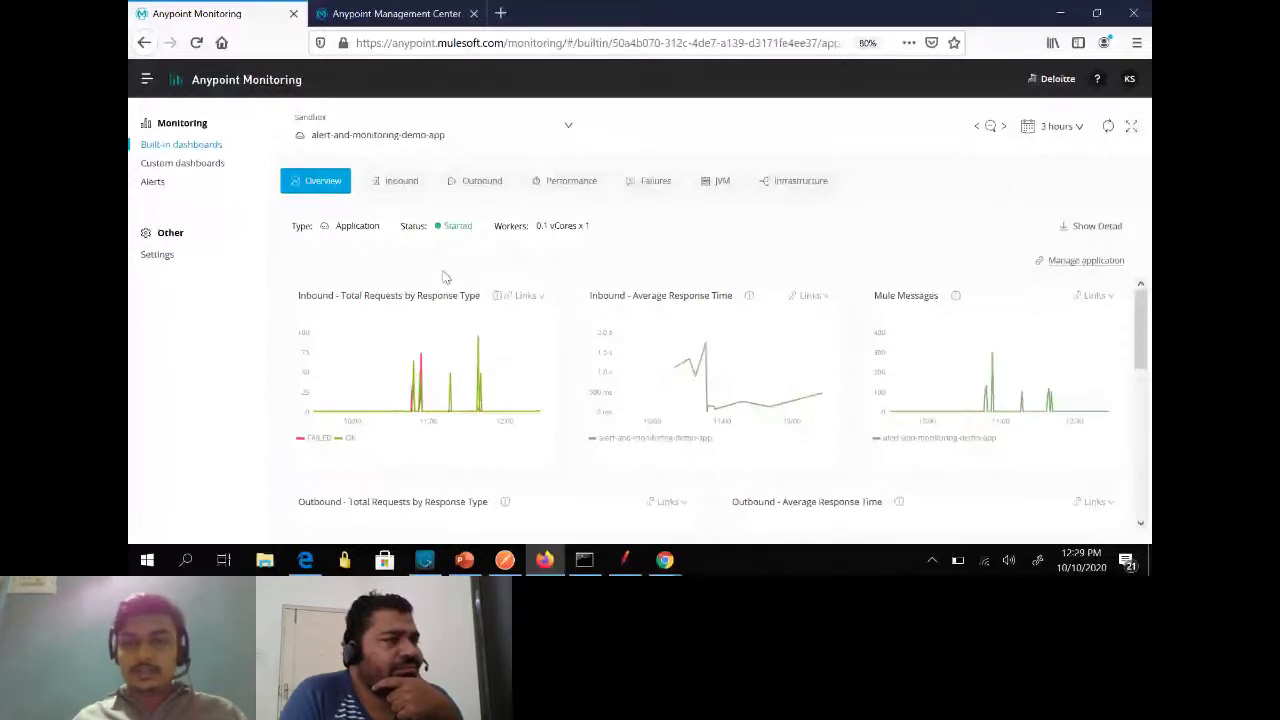
pyautogui.click(1055, 126)
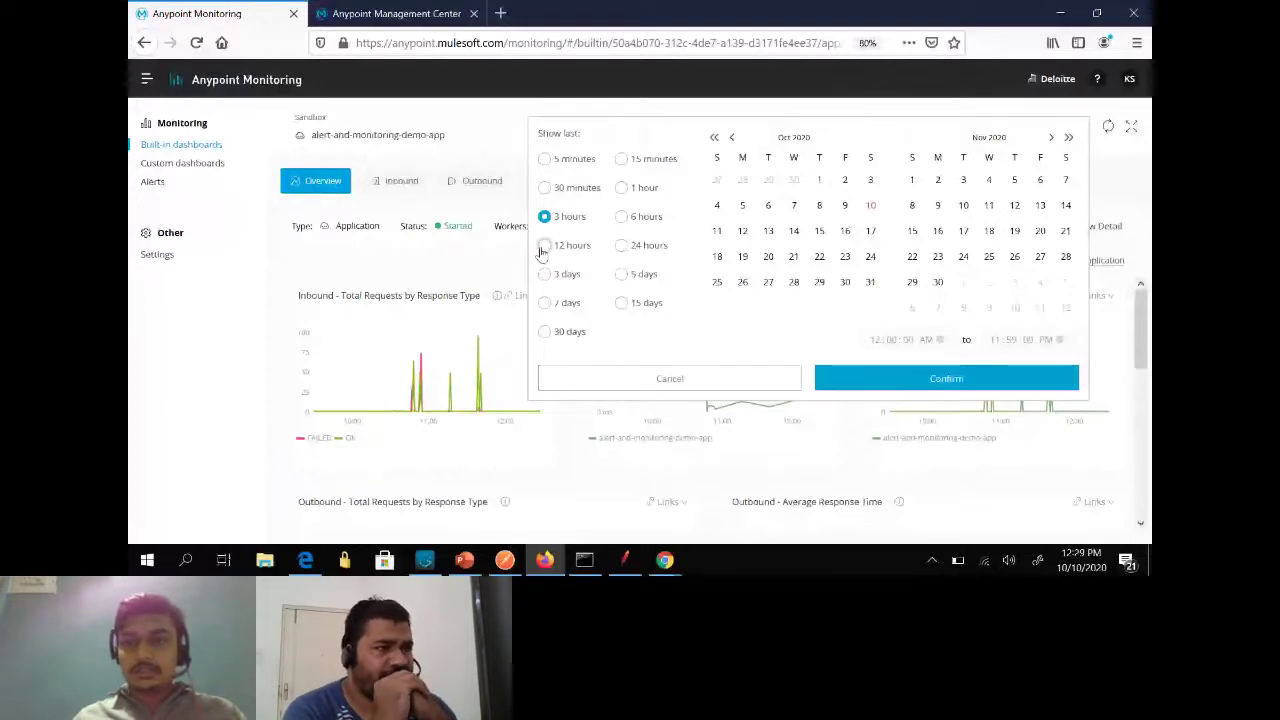
pyautogui.click(1112, 133)
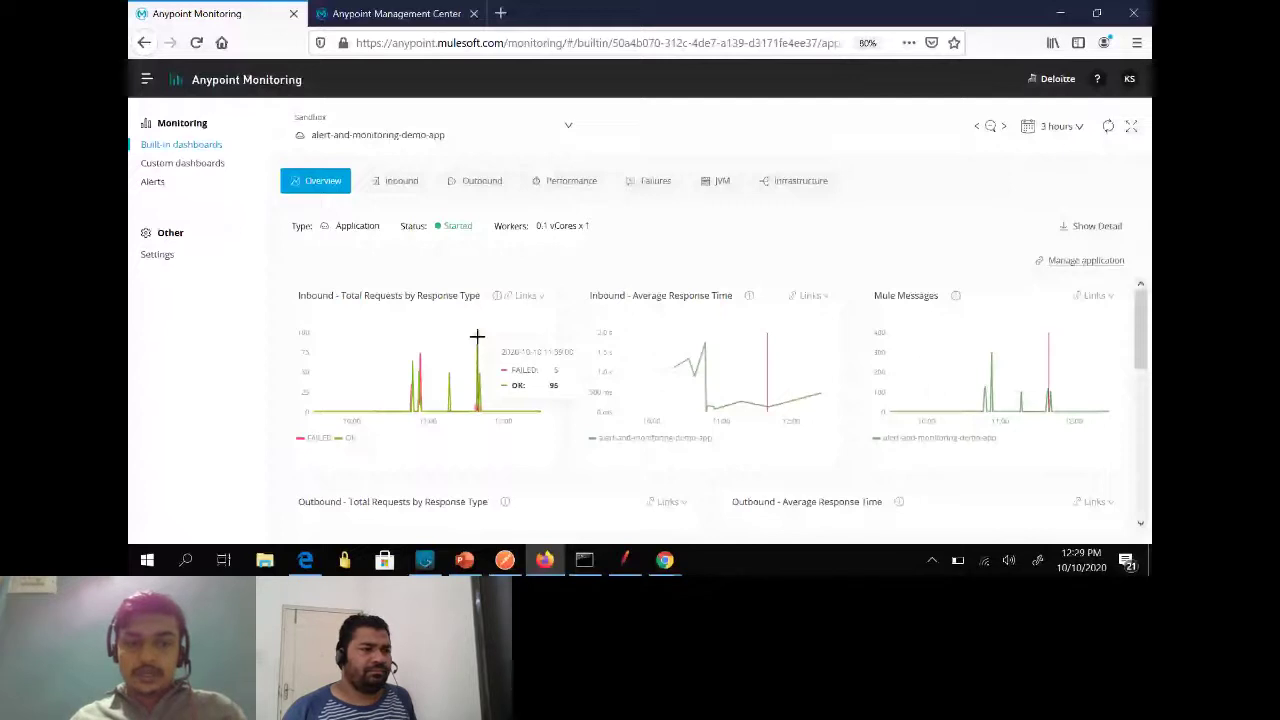
# Step: Examine the remaining overview charts, including JVM usage, and the inbound and outbound endpoint metrics for alert-and-monitoring-demo-app
pyautogui.scroll(-10, 429, 377)
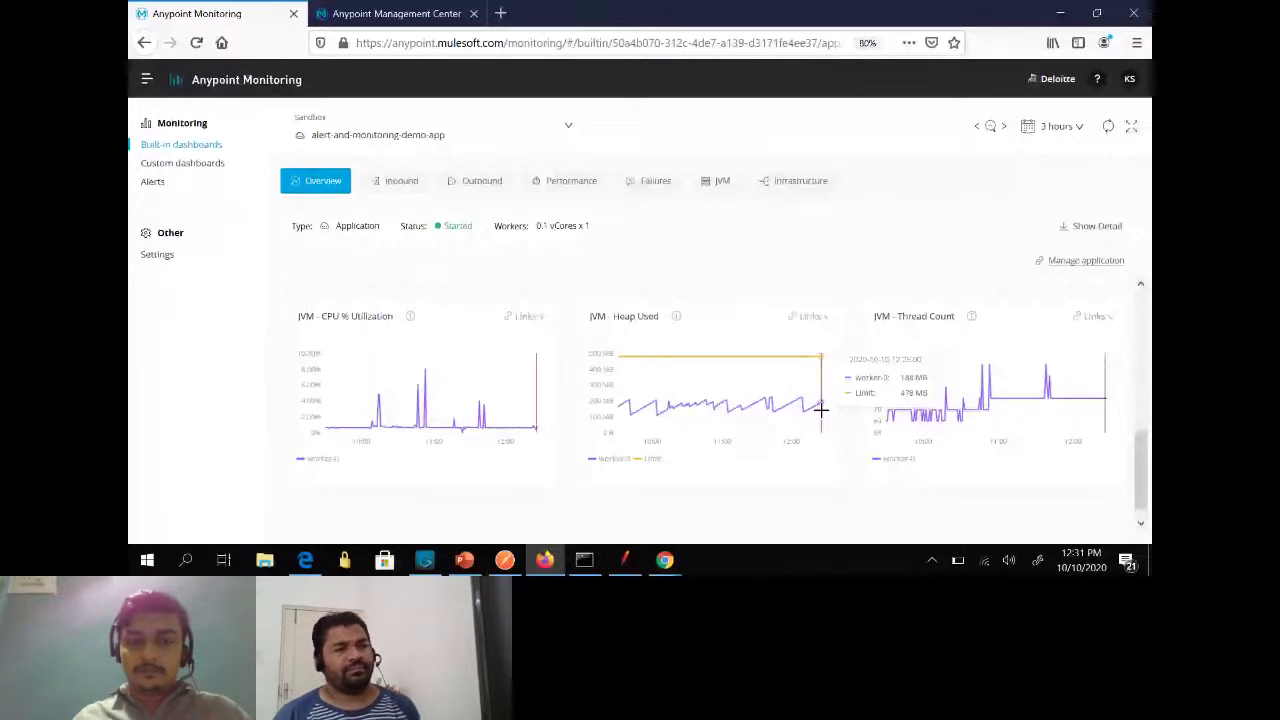
pyautogui.click(401, 180)
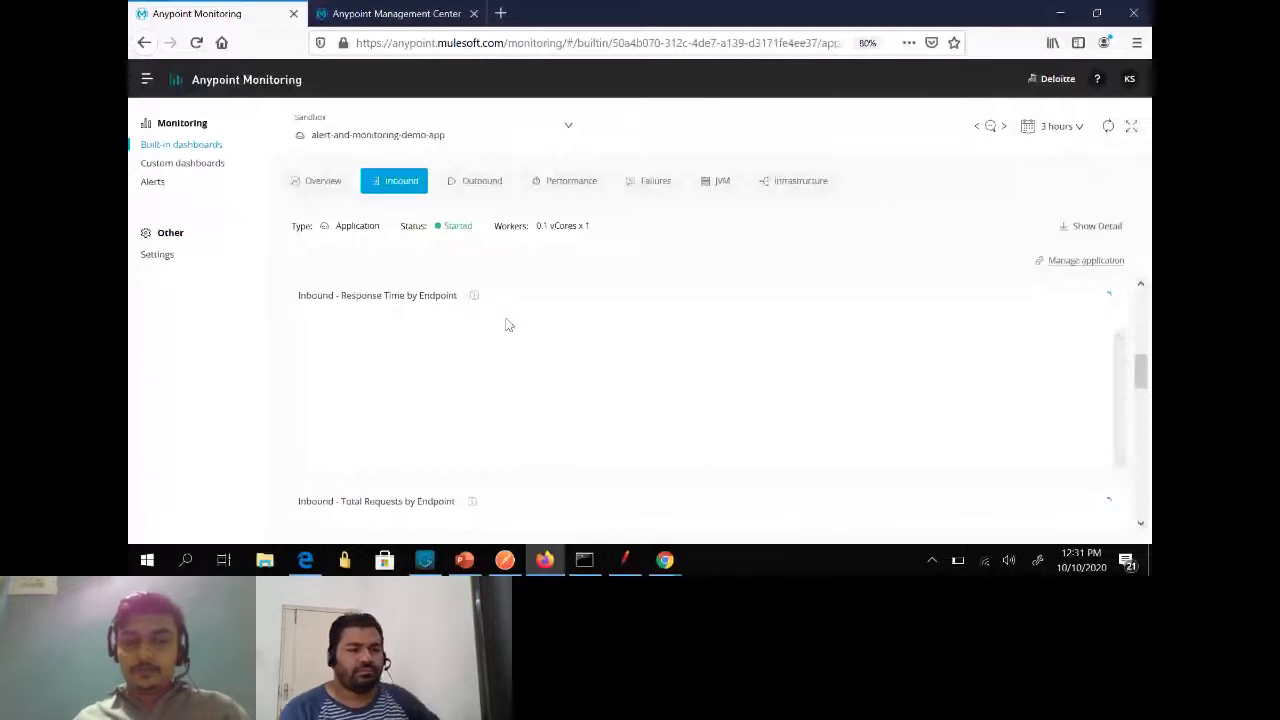
pyautogui.click(481, 186)
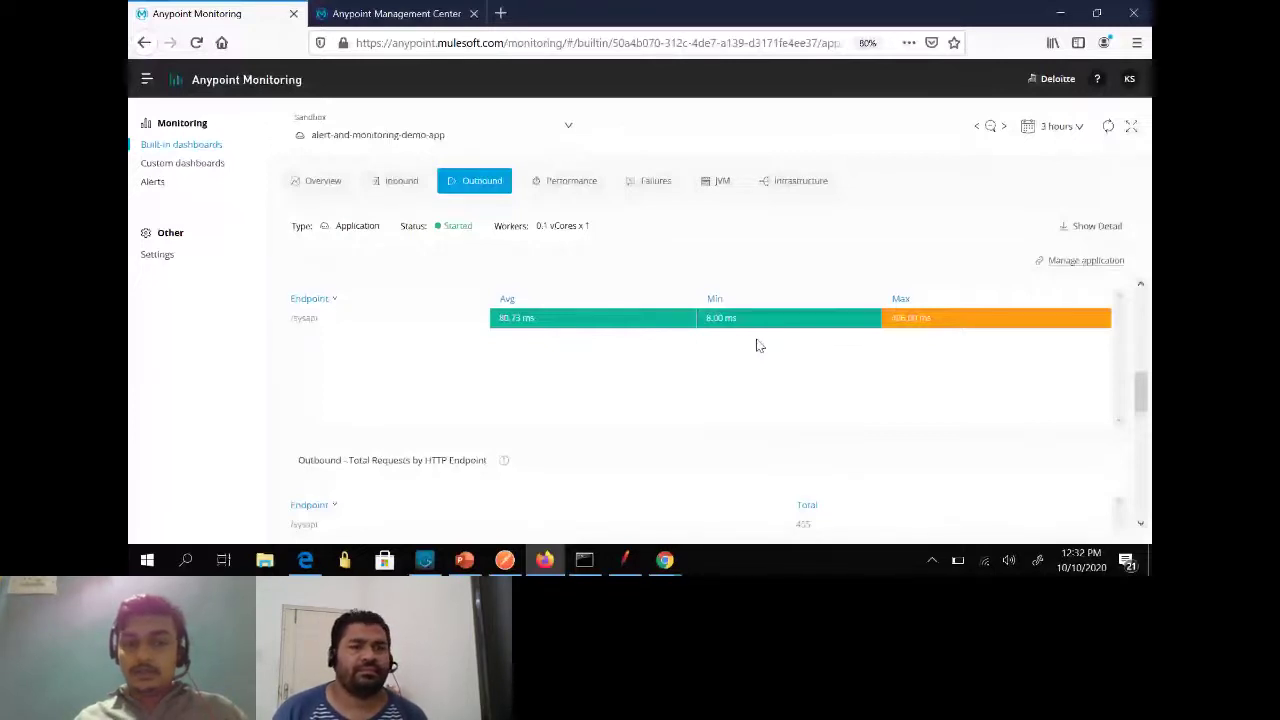
pyautogui.scroll(-1, 479, 369)
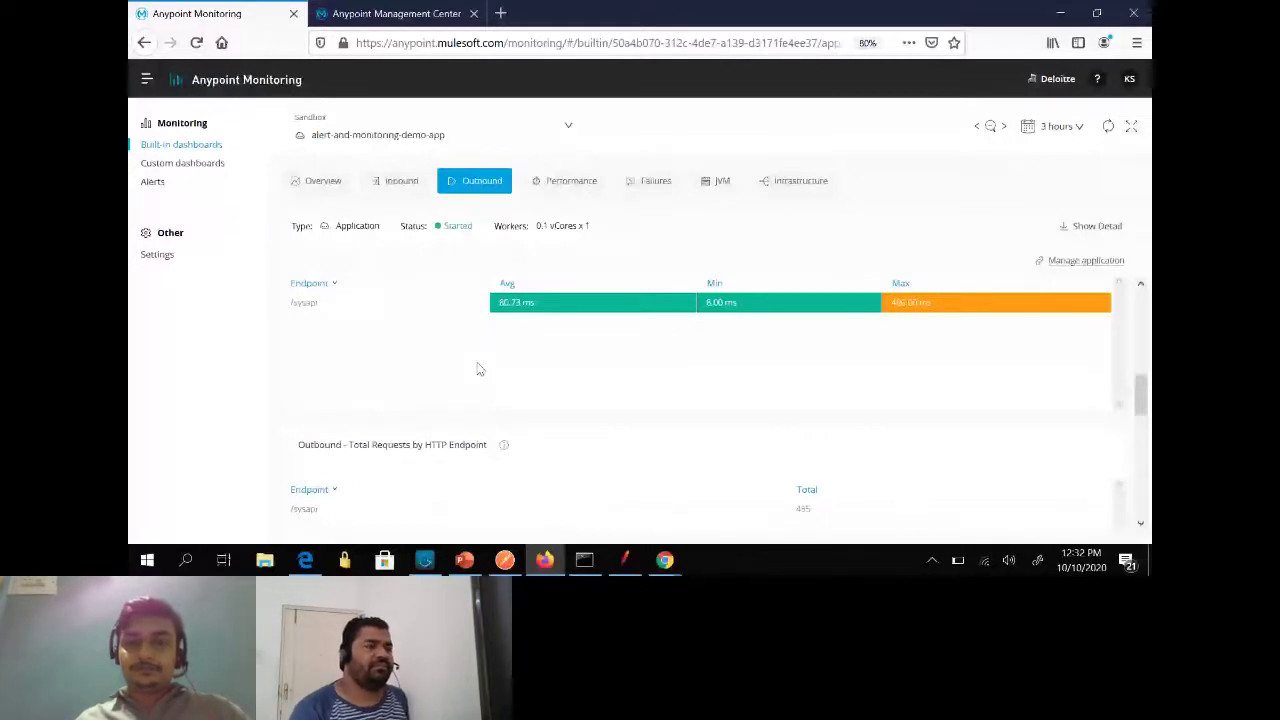
# Step: Review the application's performance response times and infrastructure charts, and check the dashboard's resource choice for system-demo-api in Sandbox
pyautogui.click(557, 186)
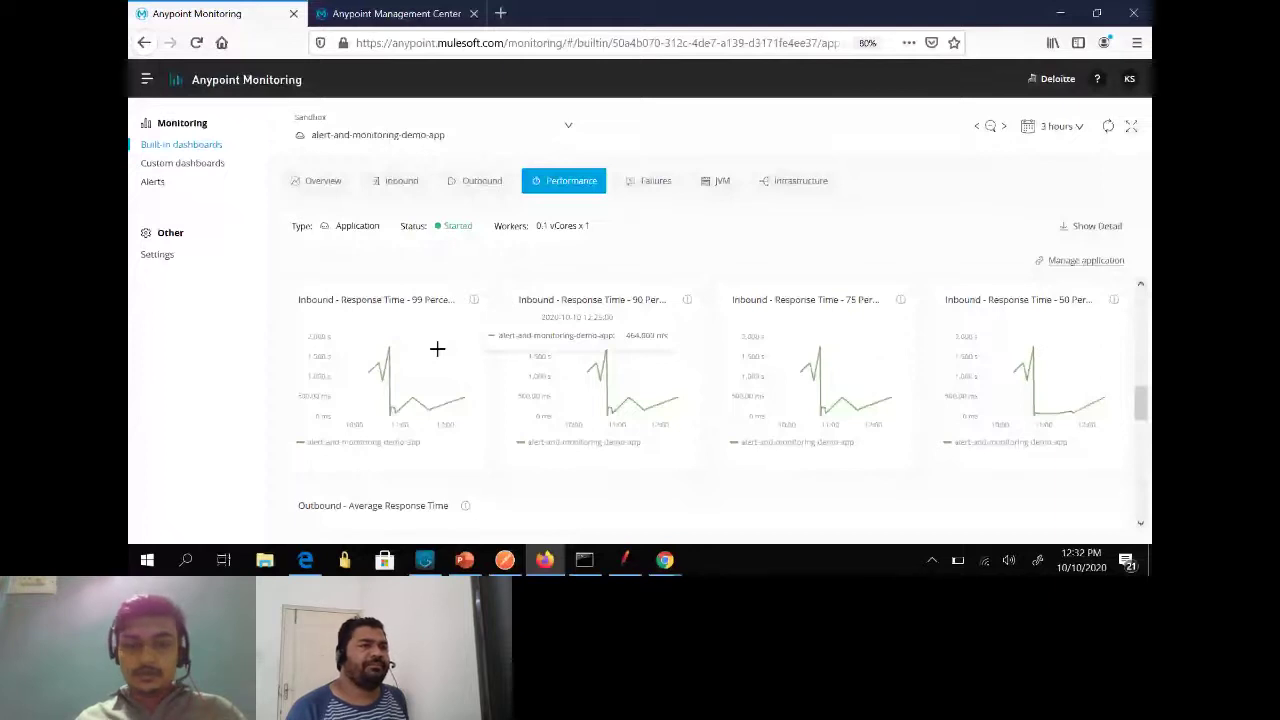
pyautogui.click(1141, 437)
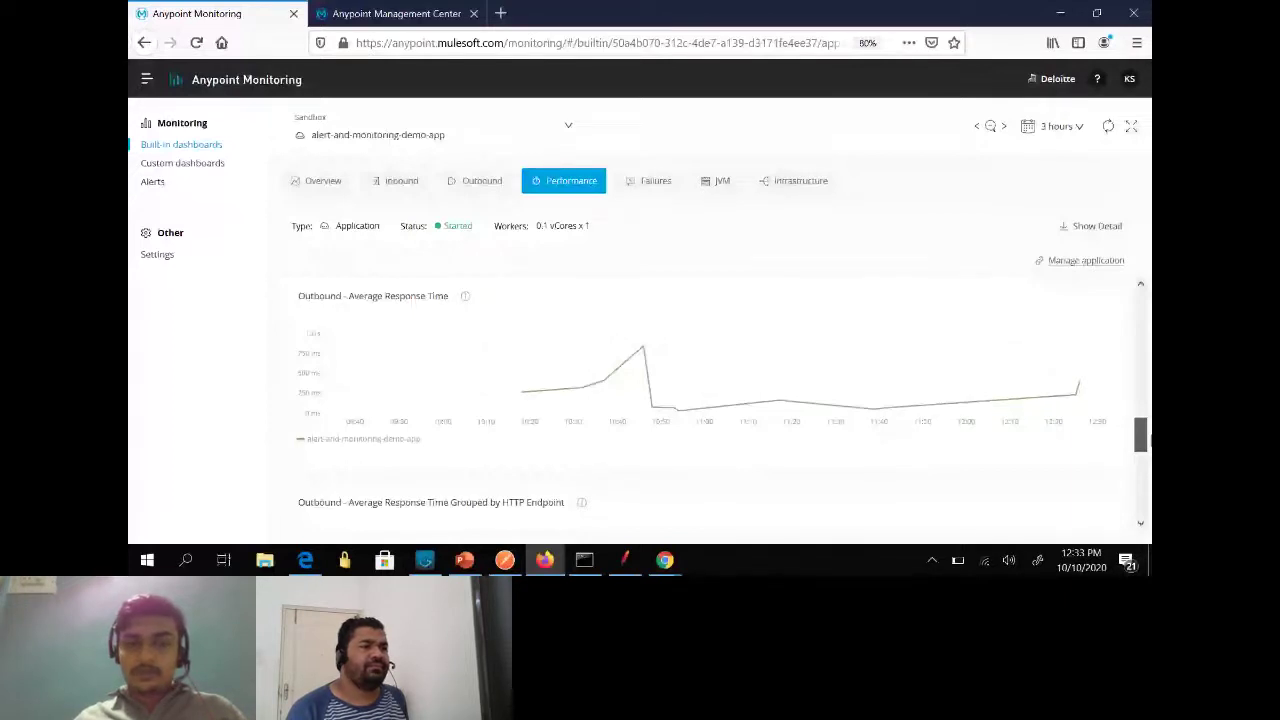
pyautogui.scroll(-3, 520, 332)
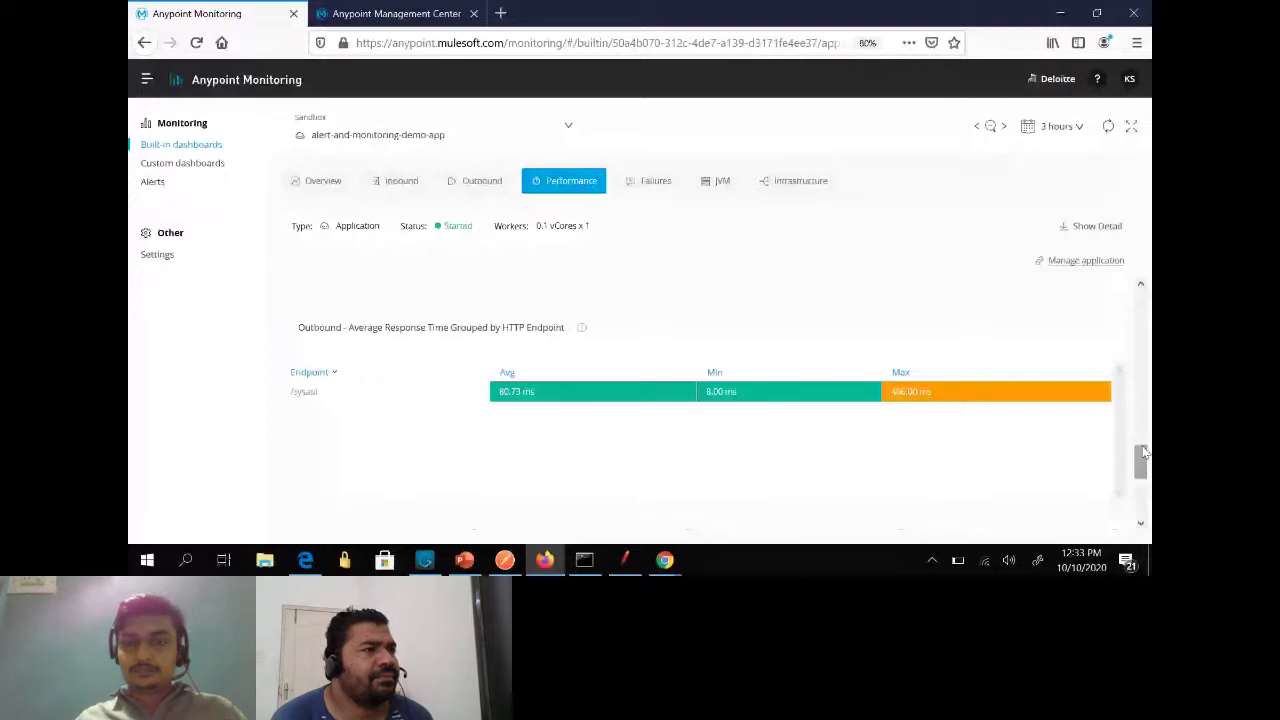
pyautogui.click(800, 180)
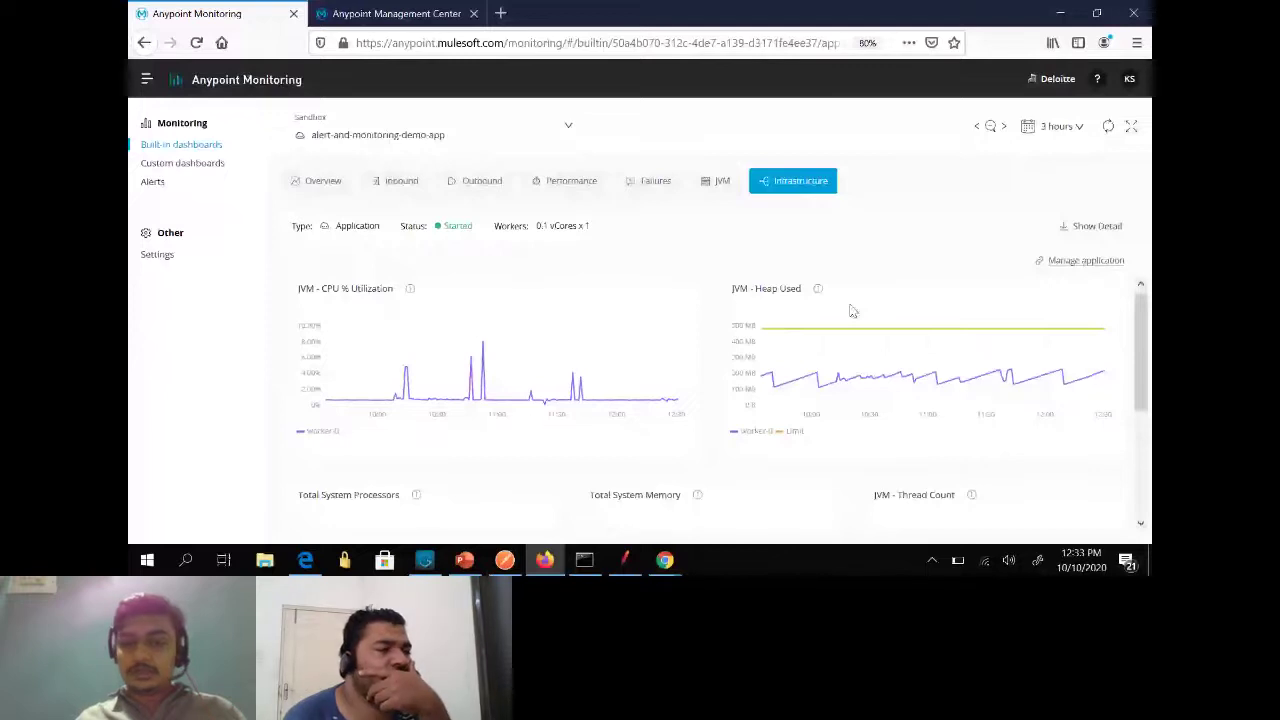
pyautogui.scroll(-3, 856, 401)
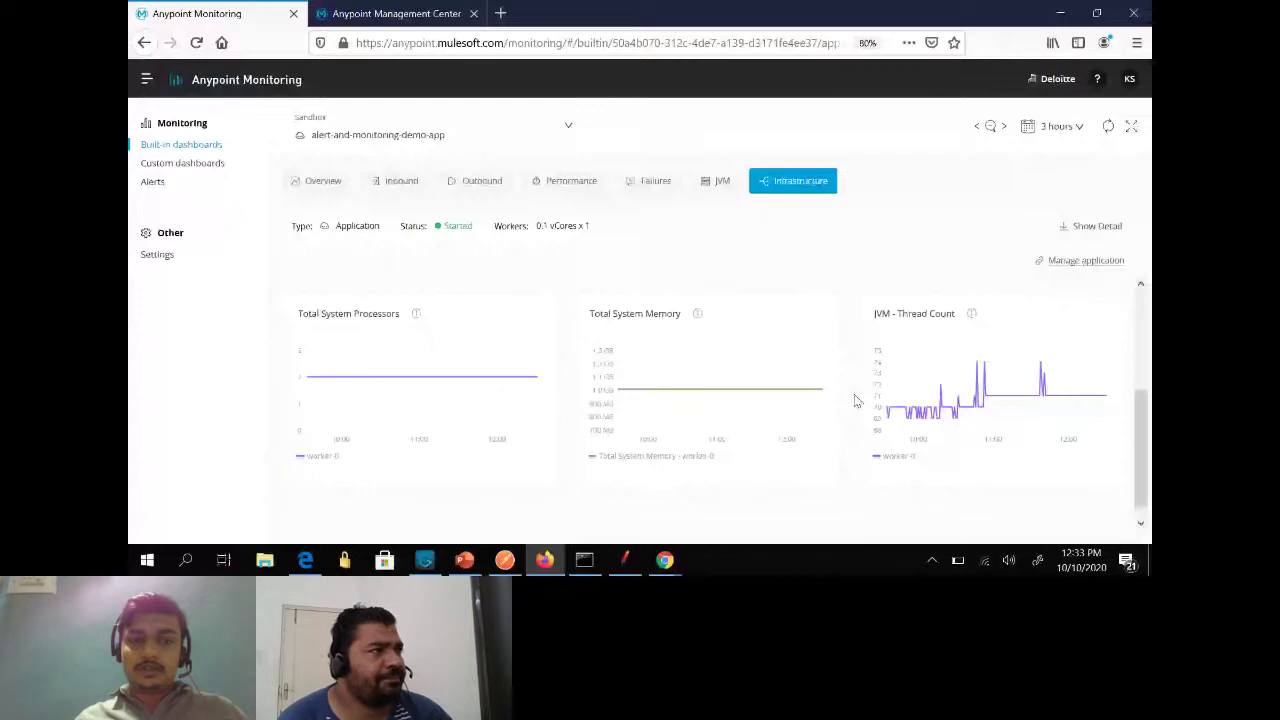
pyautogui.click(380, 134)
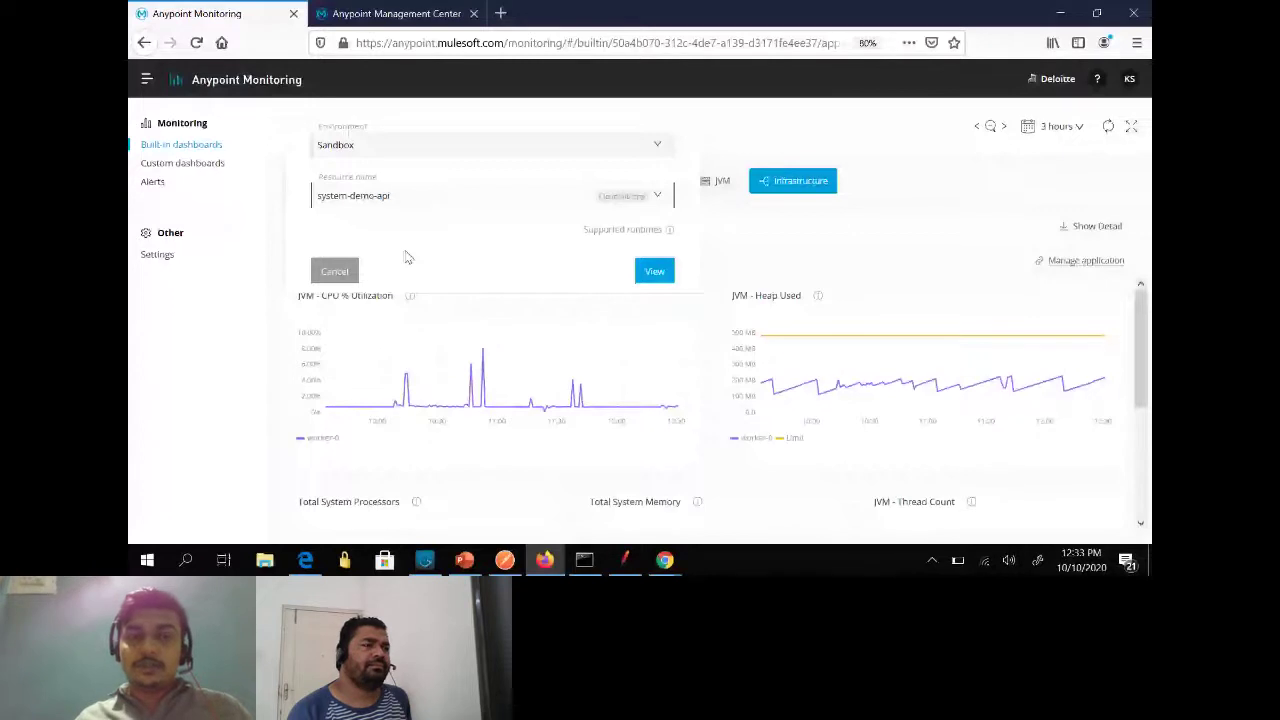
# Step: Open the existing custom dashboard named "custom dashboard" and add a Singlestat panel to it
pyautogui.click(182, 164)
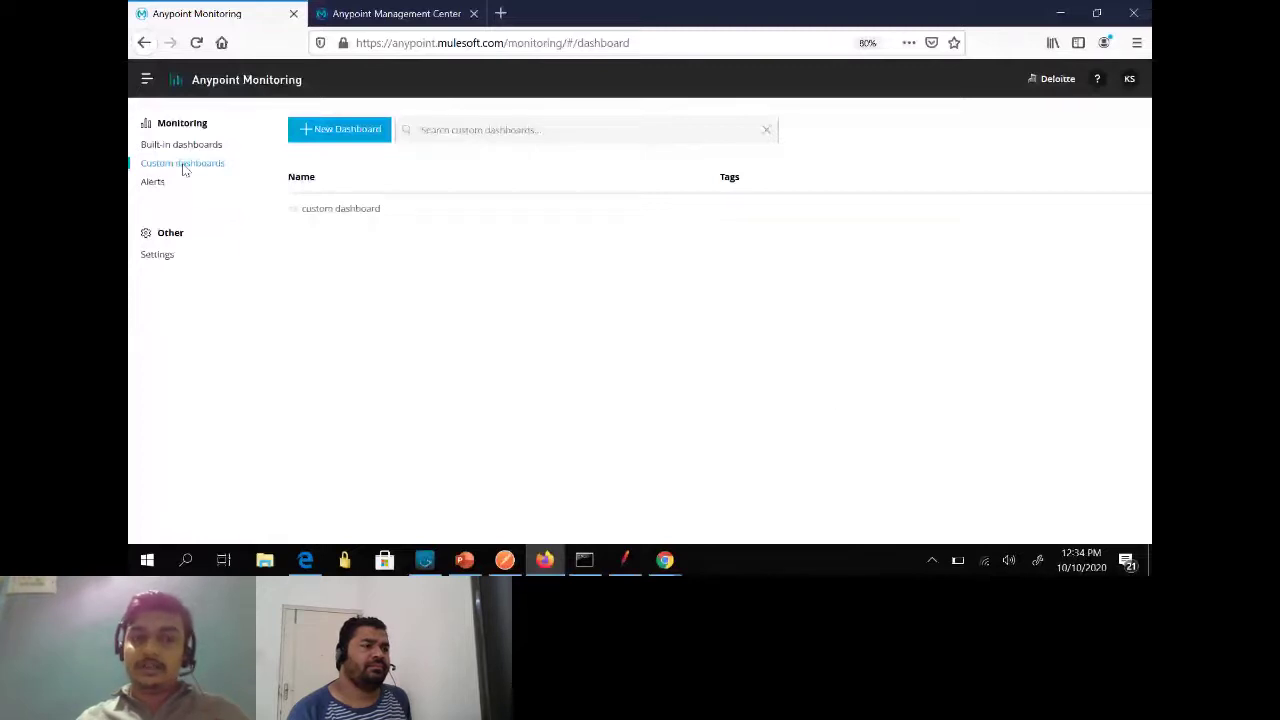
pyautogui.click(336, 210)
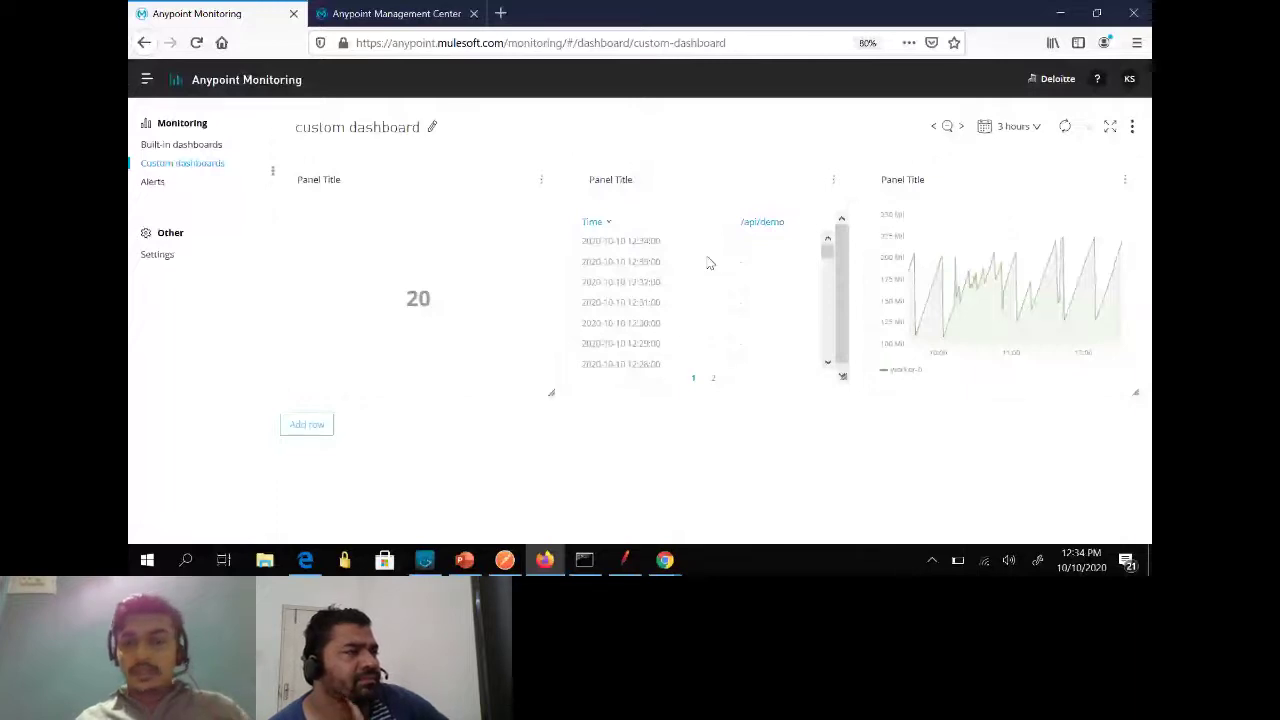
pyautogui.click(677, 232)
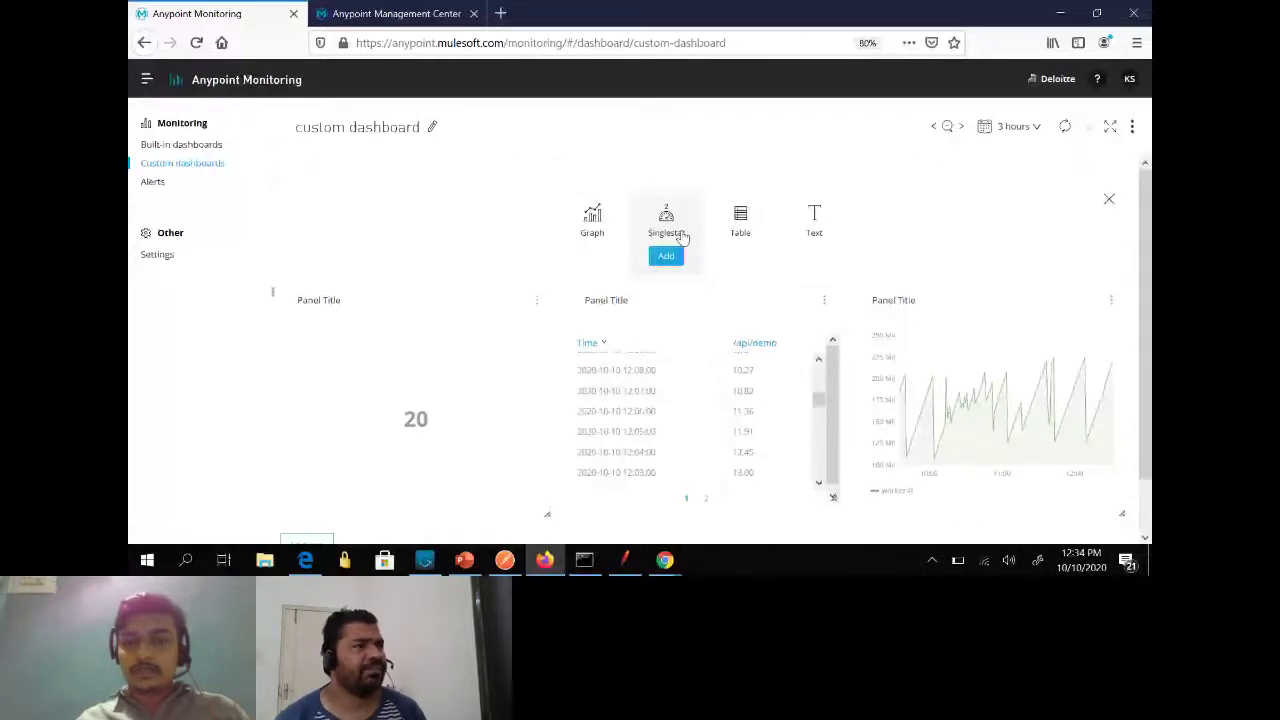
pyautogui.moveTo(818, 233)
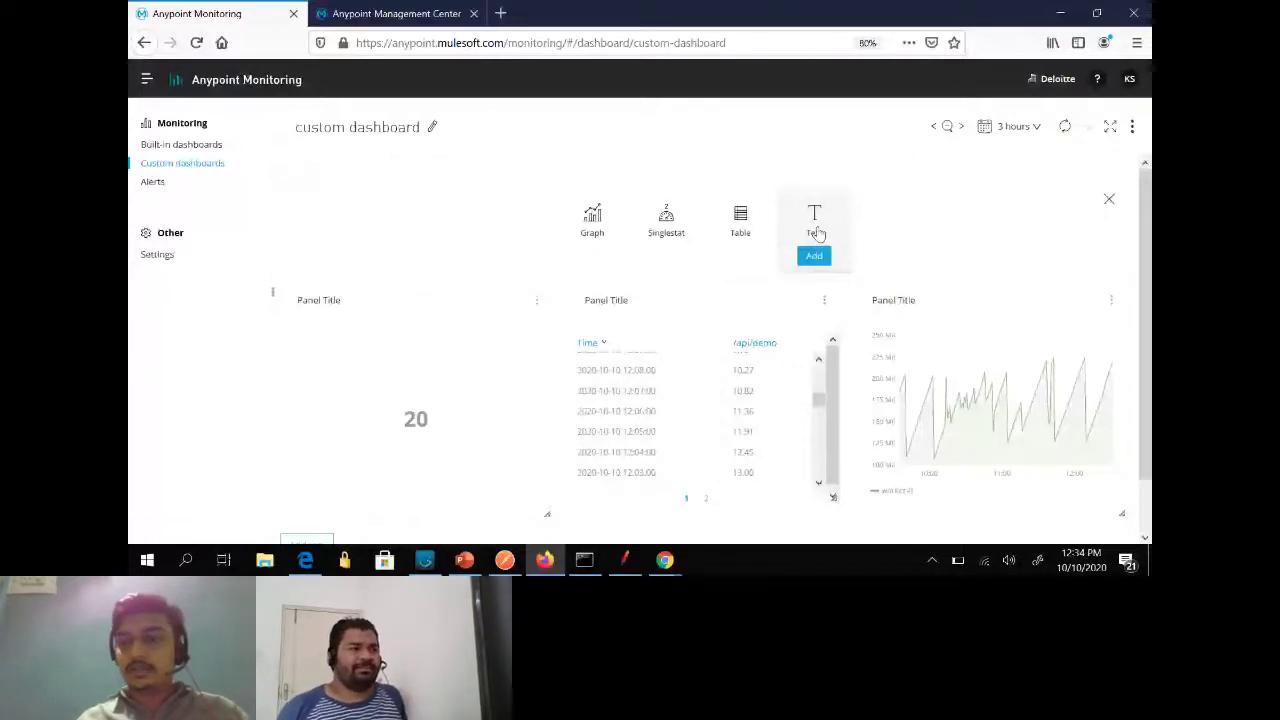
pyautogui.click(814, 255)
# Step: Configure the new panel to show JVM - CPU % Utilization for alert-and-monitoring-demo-app in the Sandbox environment
pyautogui.click(1125, 180)
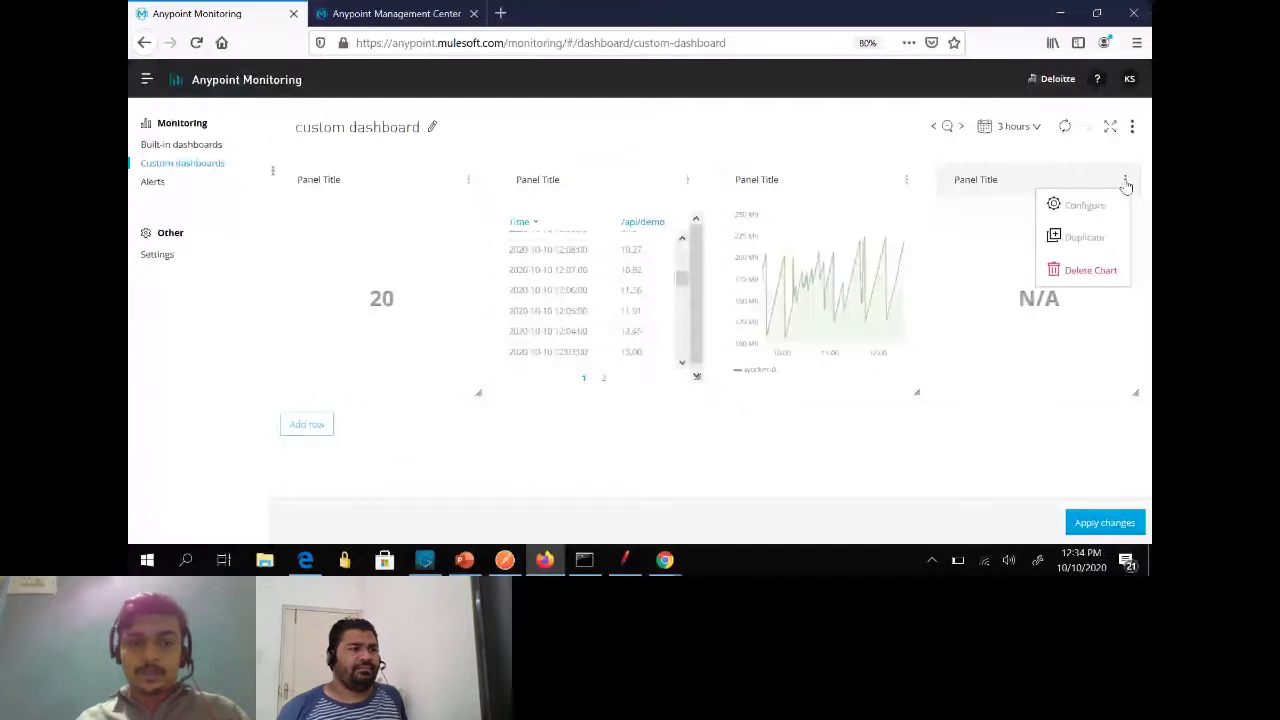
pyautogui.click(1085, 205)
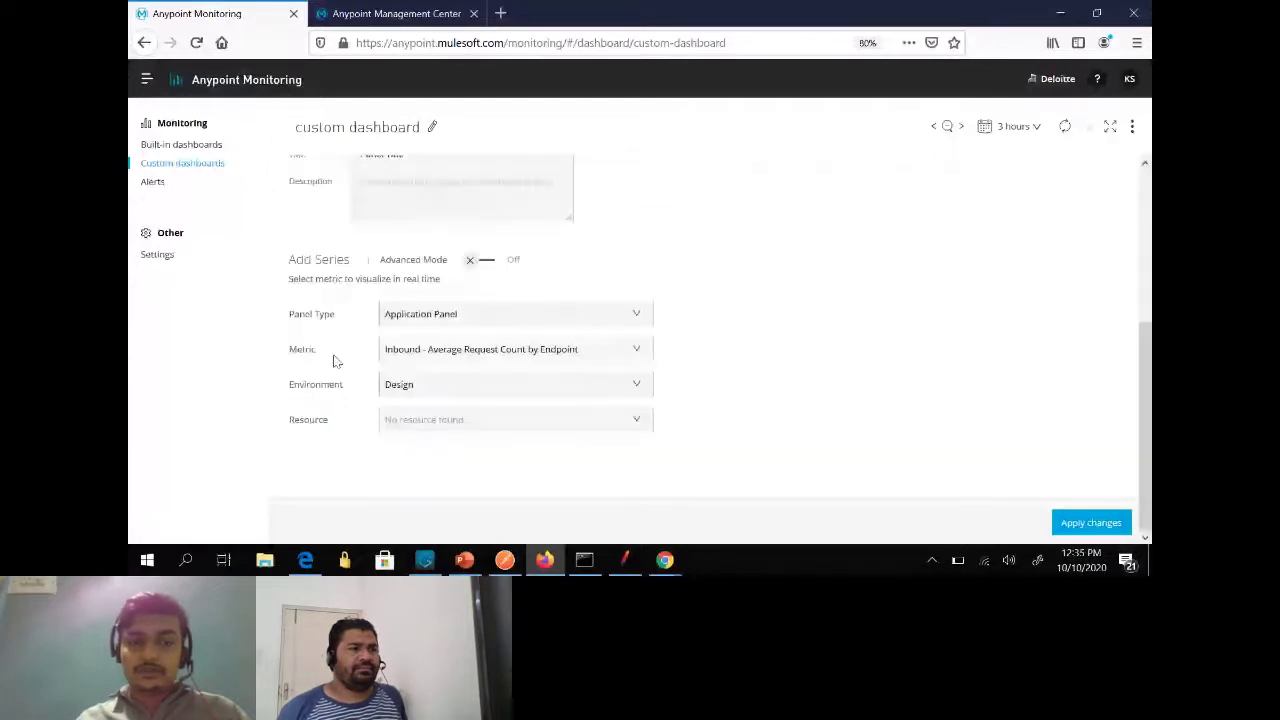
pyautogui.click(451, 353)
pyautogui.scroll(-1, 484, 390)
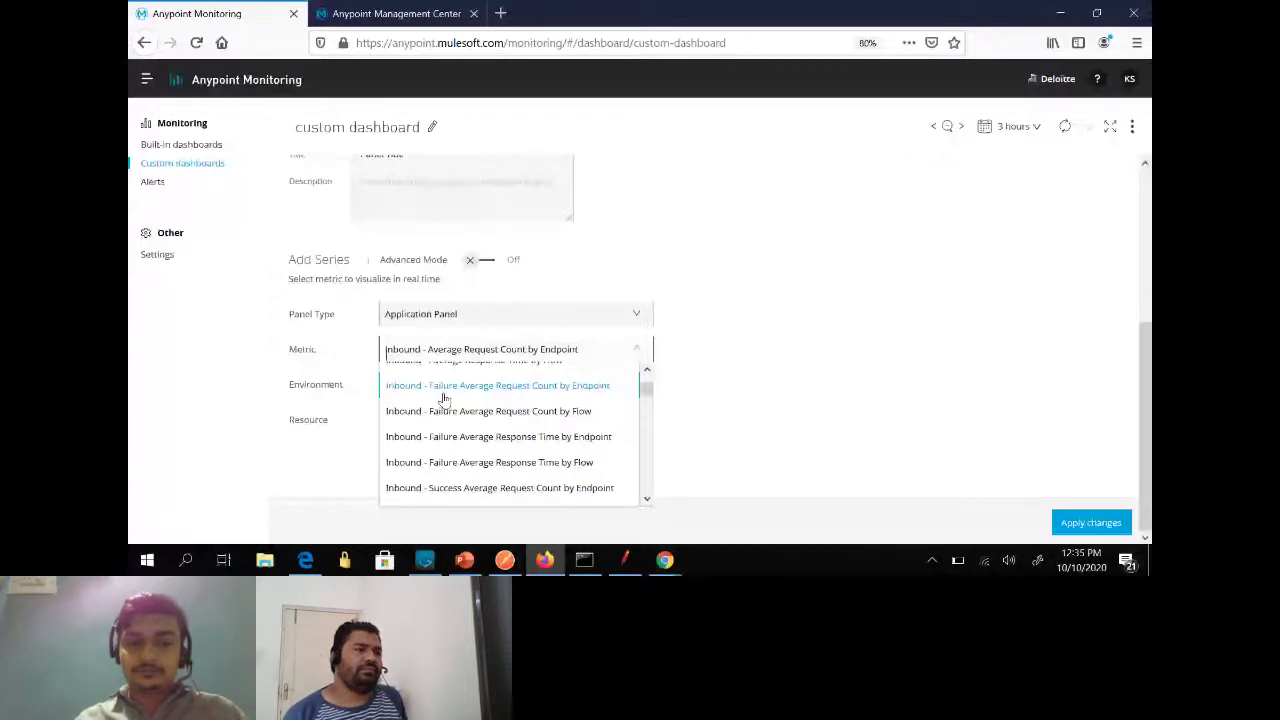
pyautogui.scroll(1, 711, 346)
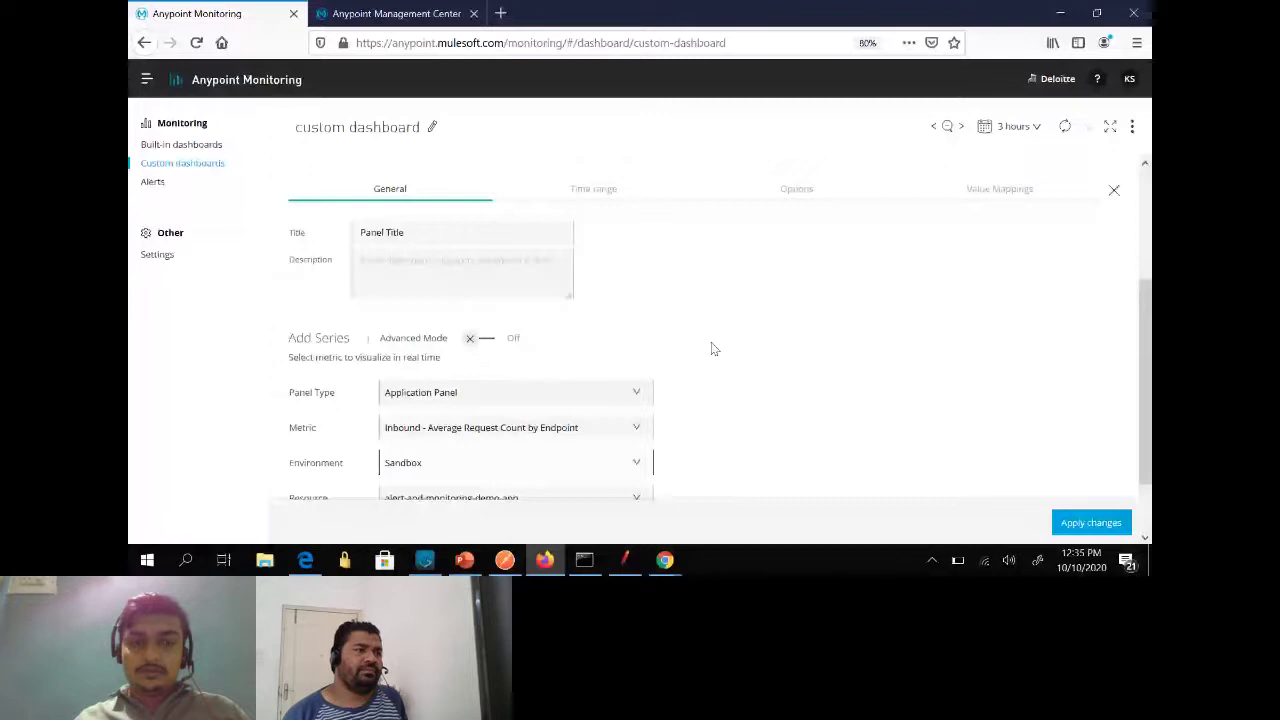
pyautogui.click(500, 427)
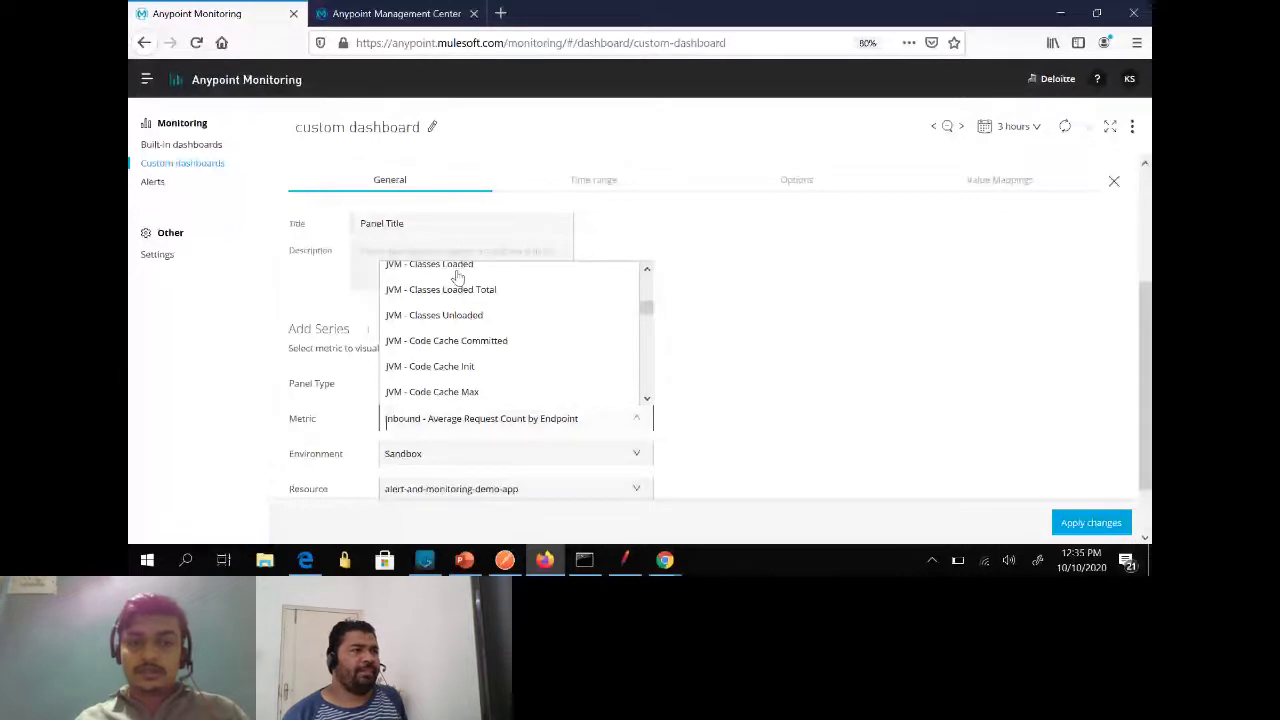
pyautogui.click(457, 276)
pyautogui.scroll(-1, 424, 265)
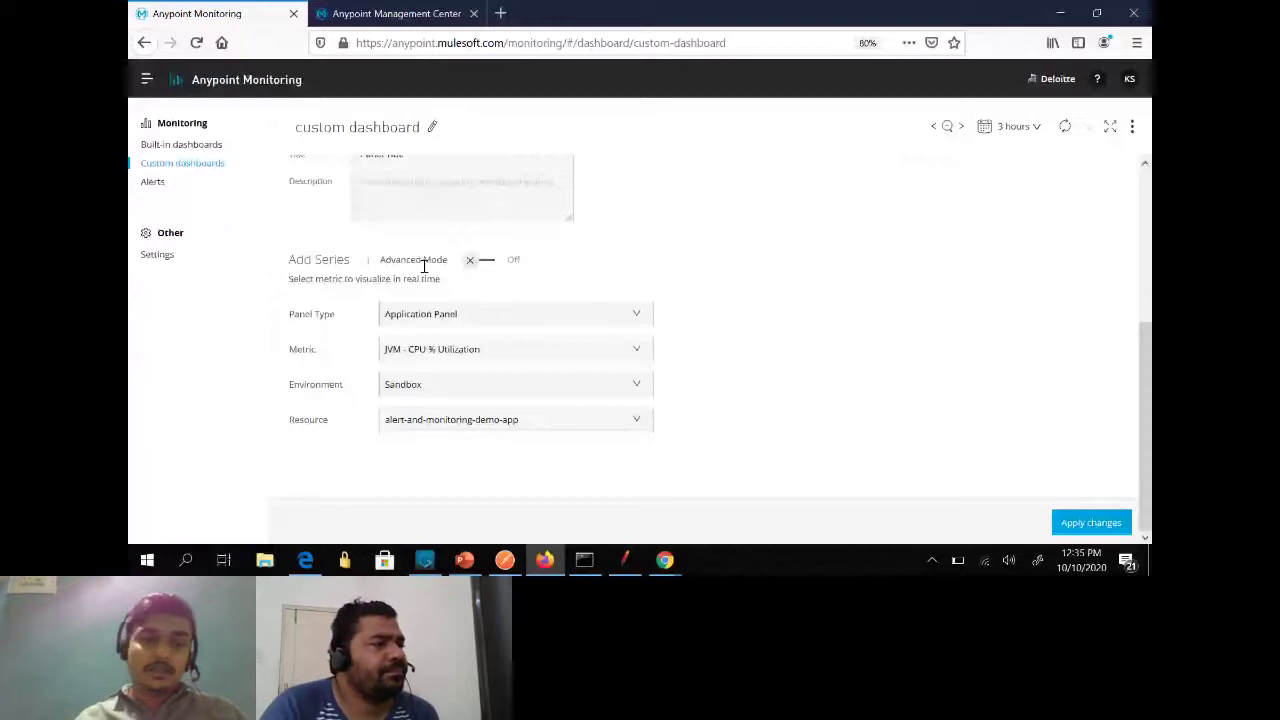
# Step: Turn on Advanced Mode for the panel's series, review its query, time range and options, and apply the changes
pyautogui.click(487, 260)
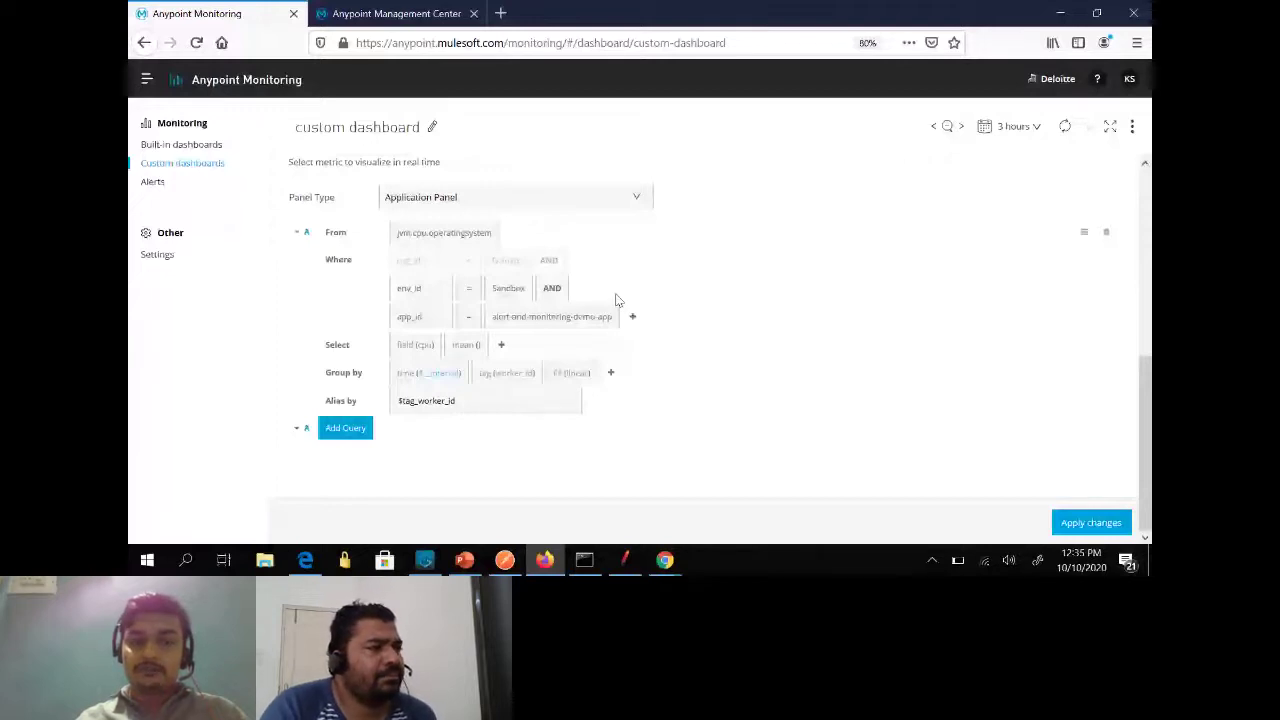
pyautogui.scroll(5, 706, 370)
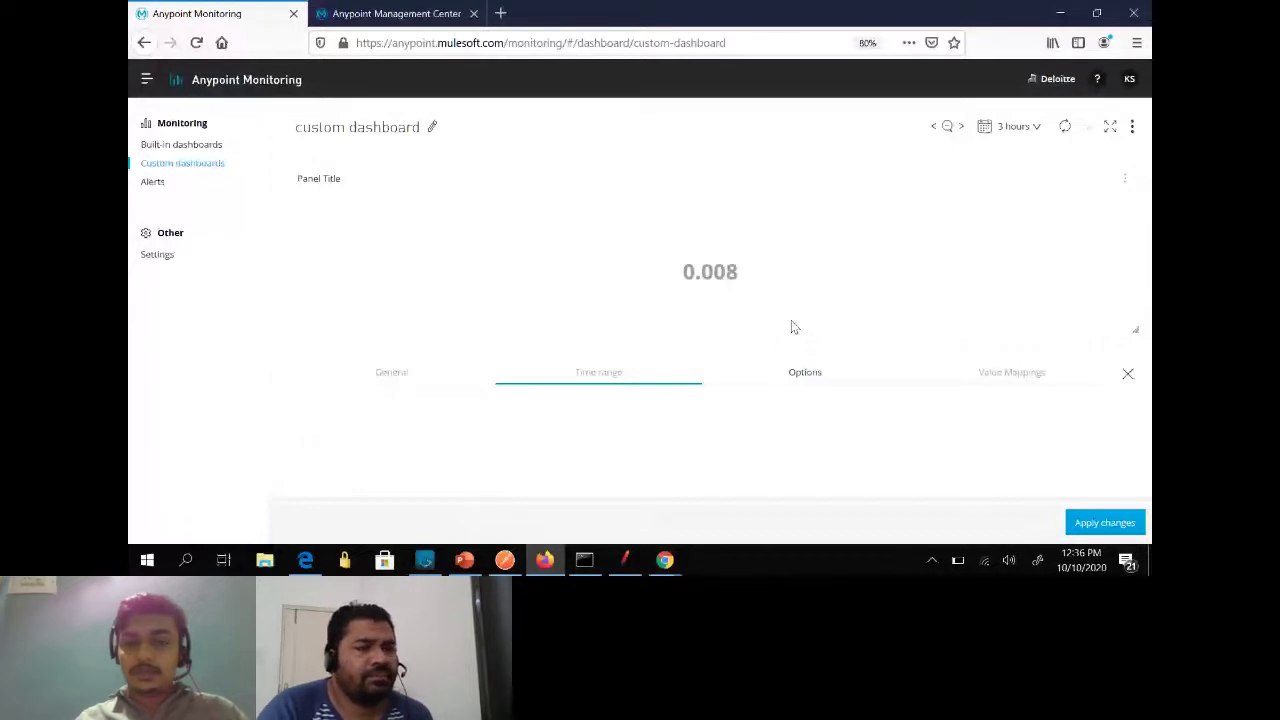
pyautogui.click(805, 372)
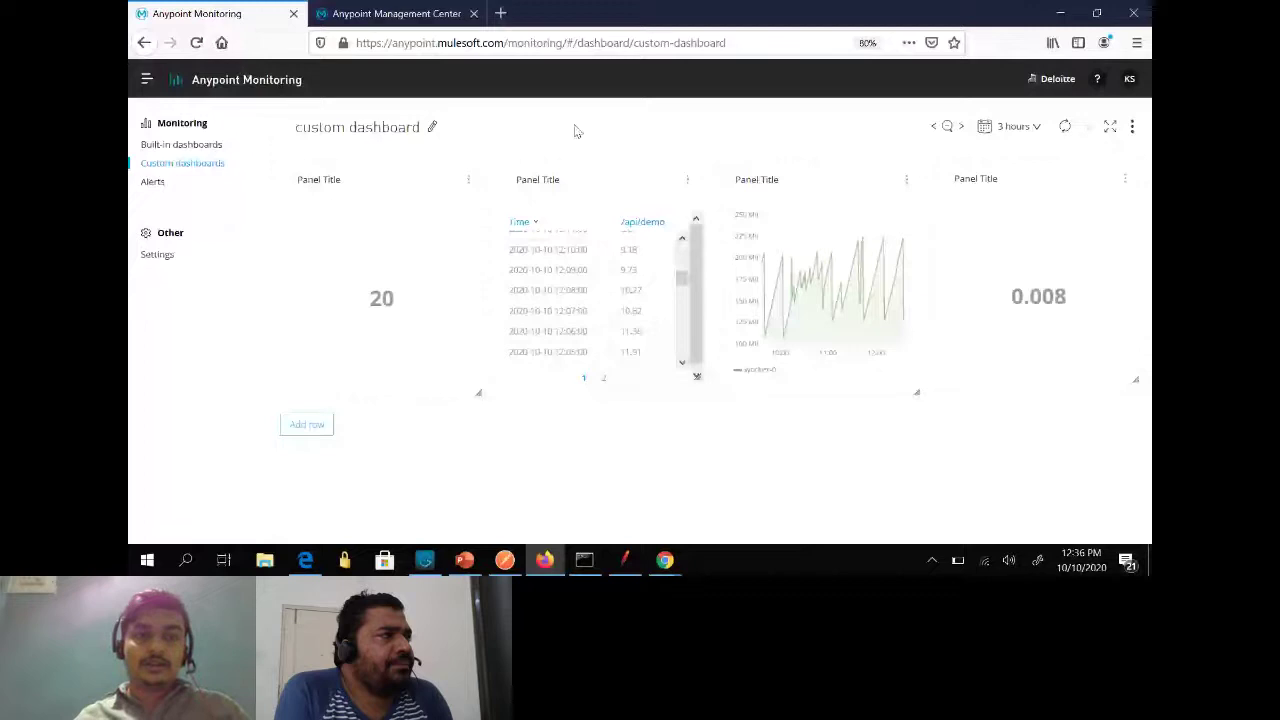
# Step: Switch to Runtime Manager's Sandbox alerts and start a new alert named custom_dashboard1
pyautogui.hotkey('ctrl', 'Tab')
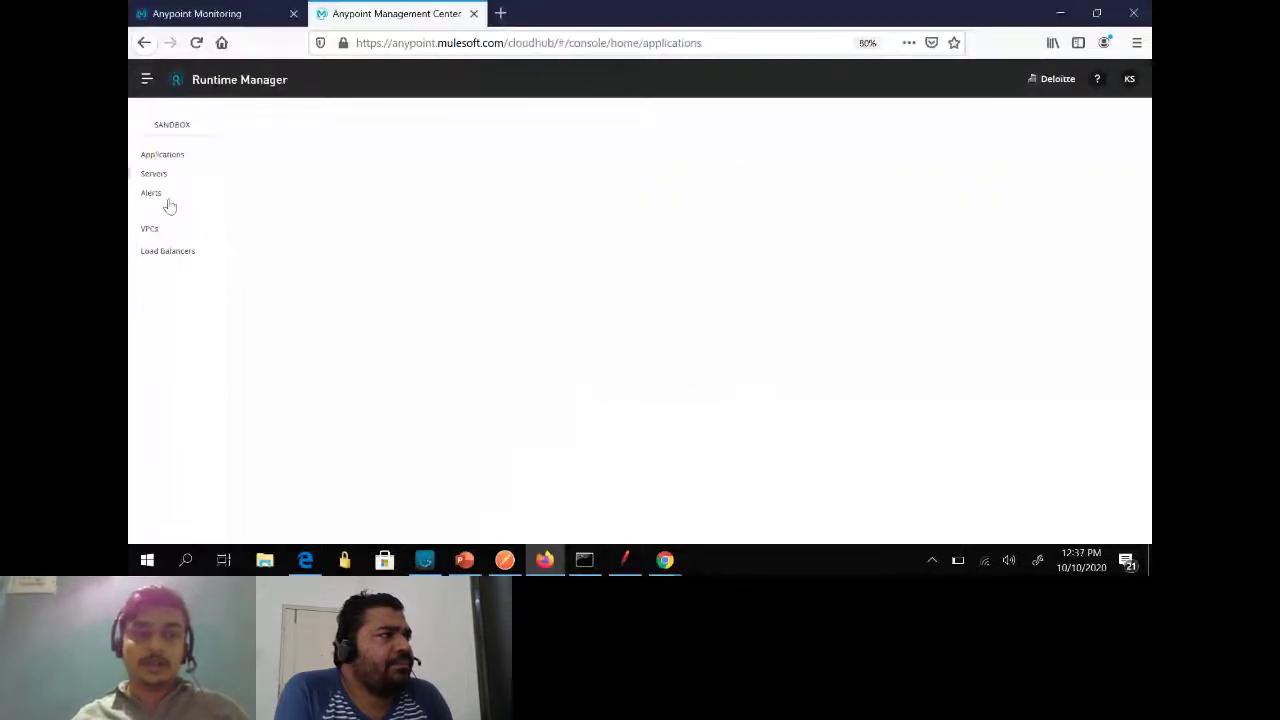
pyautogui.click(155, 195)
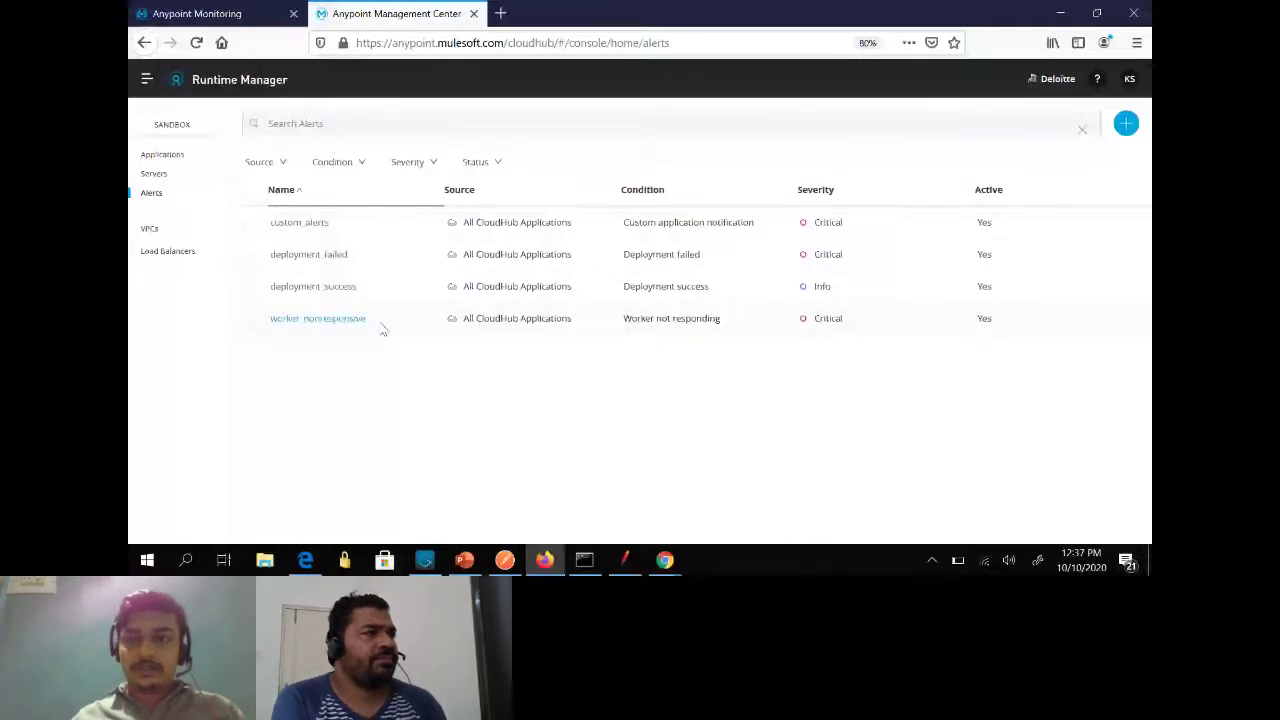
pyautogui.click(1124, 123)
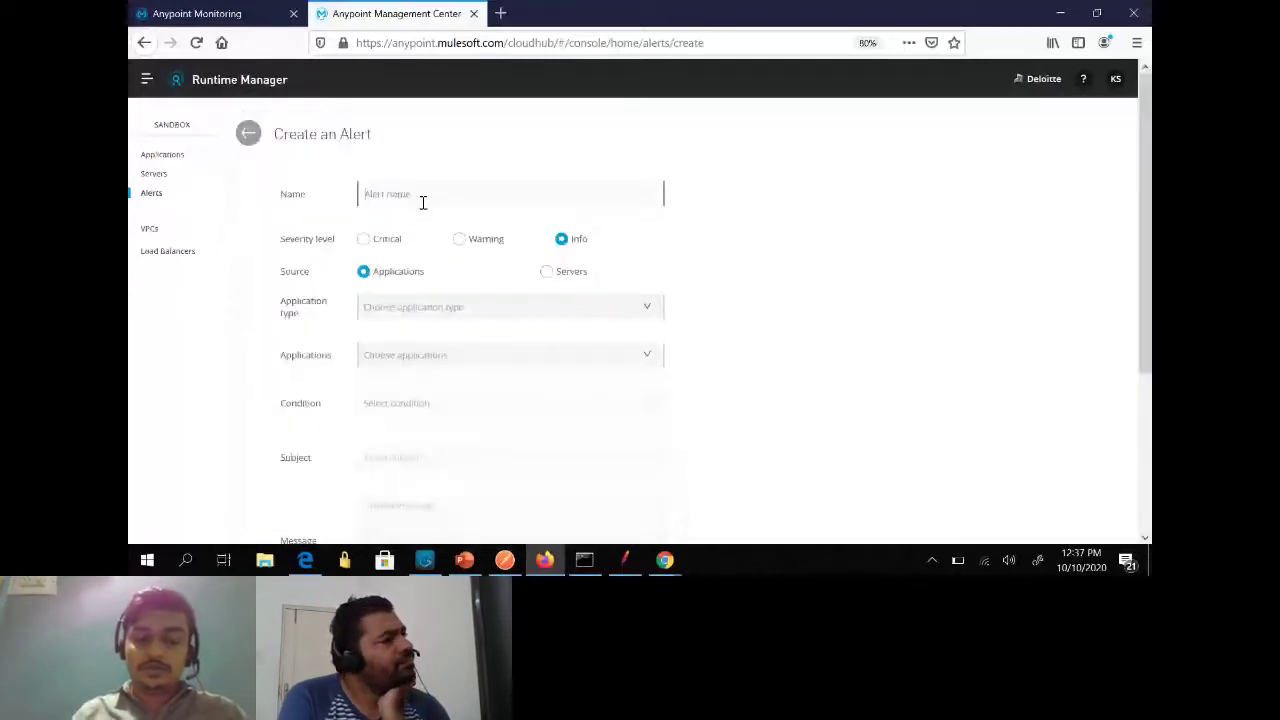
pyautogui.write('custom')
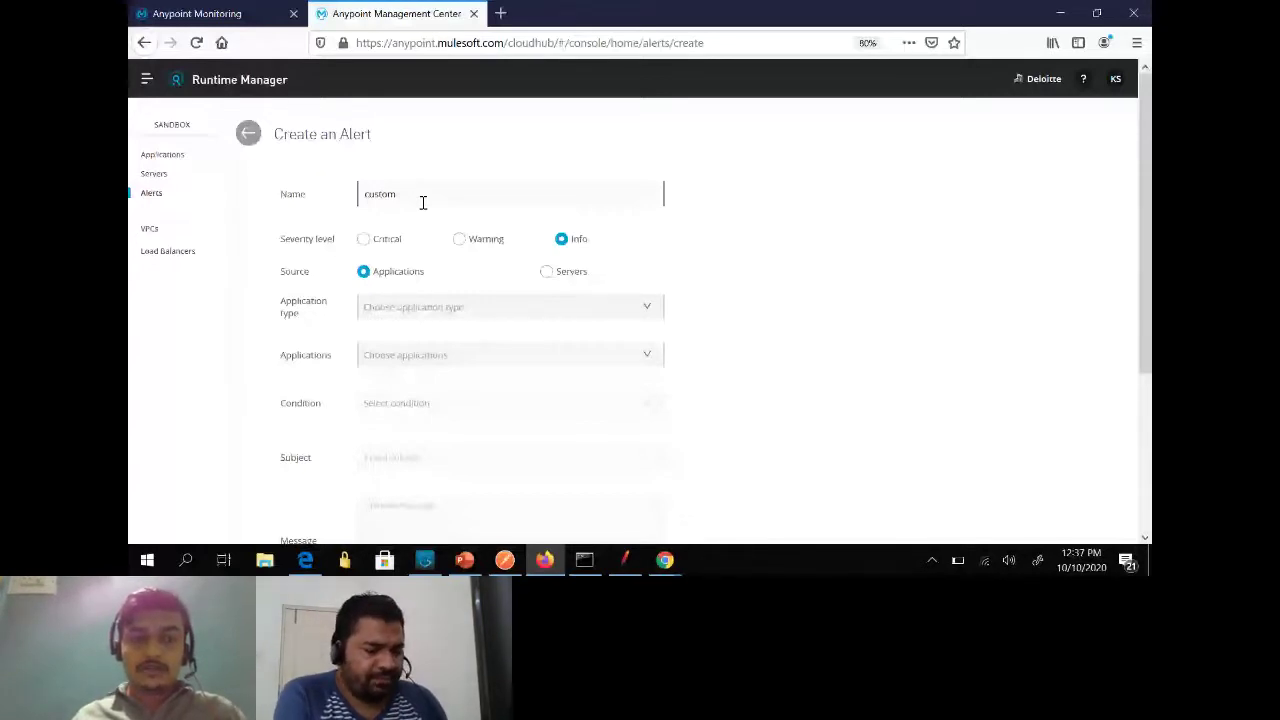
pyautogui.write('_dashboard1')
pyautogui.scroll(-2, 380, 185)
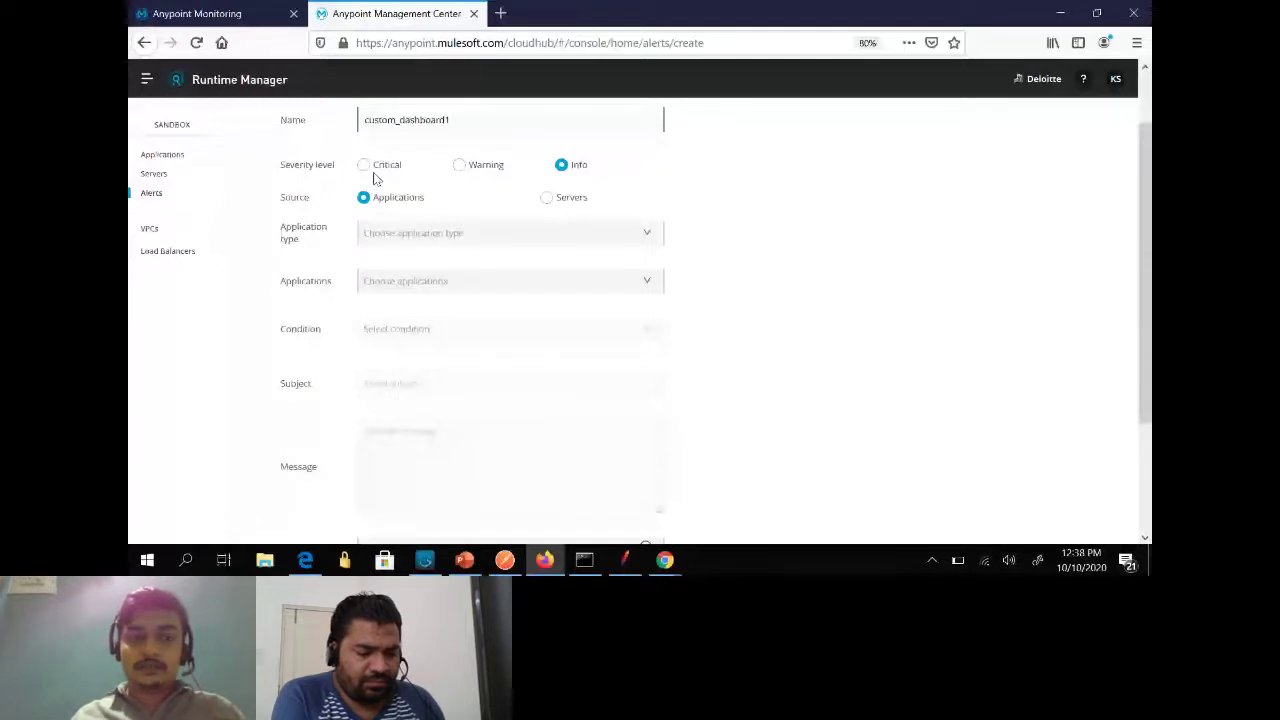
# Step: Set the alert's application type to CloudHub Applications and apply it to All Applications
pyautogui.click(391, 233)
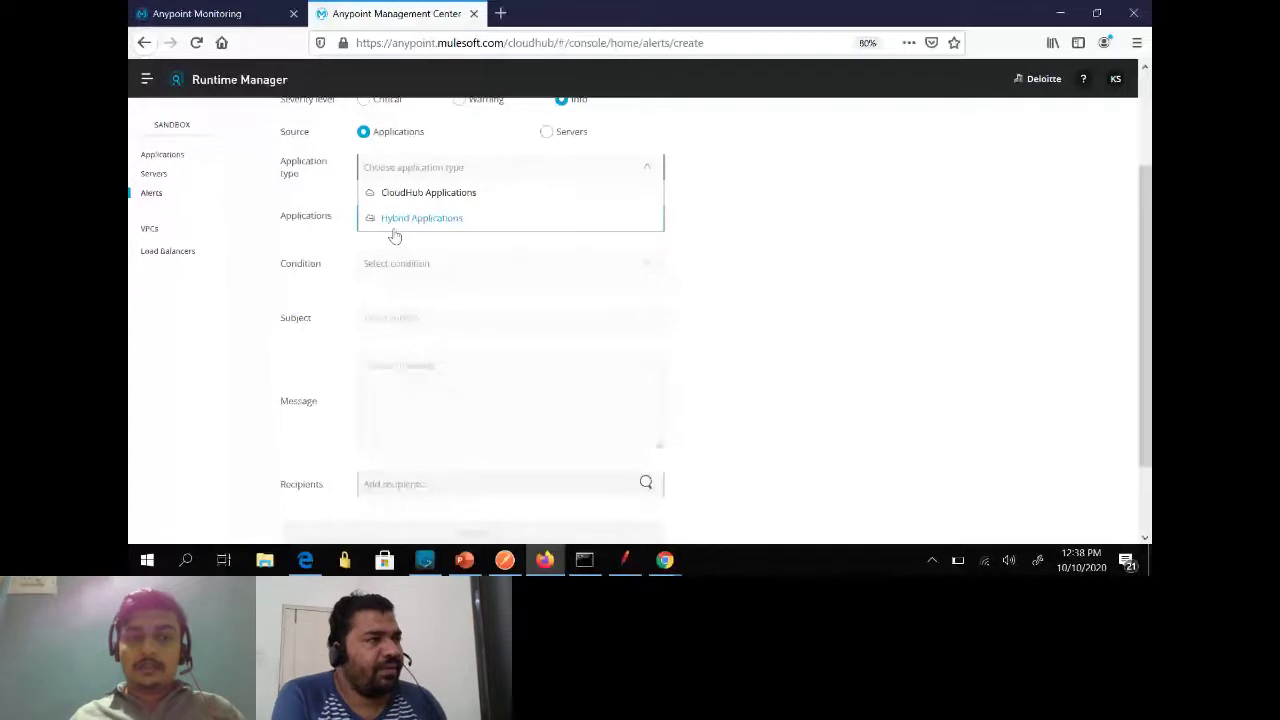
pyautogui.click(428, 192)
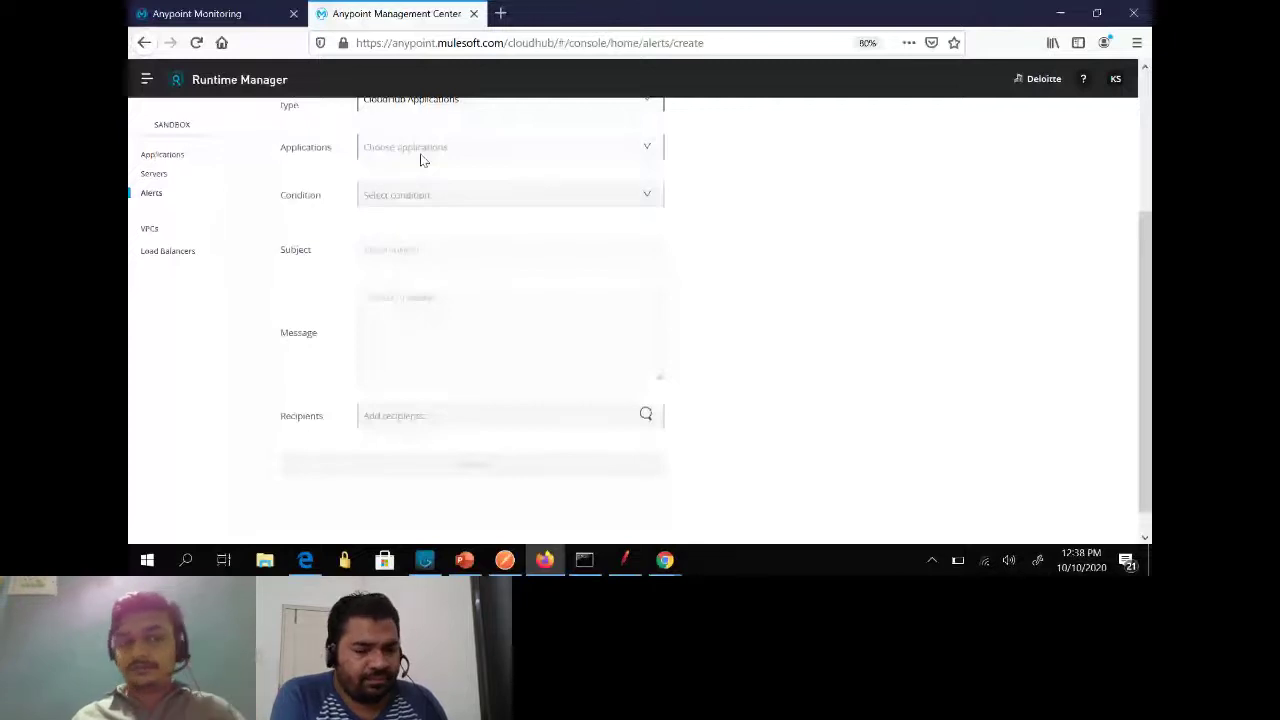
pyautogui.click(421, 155)
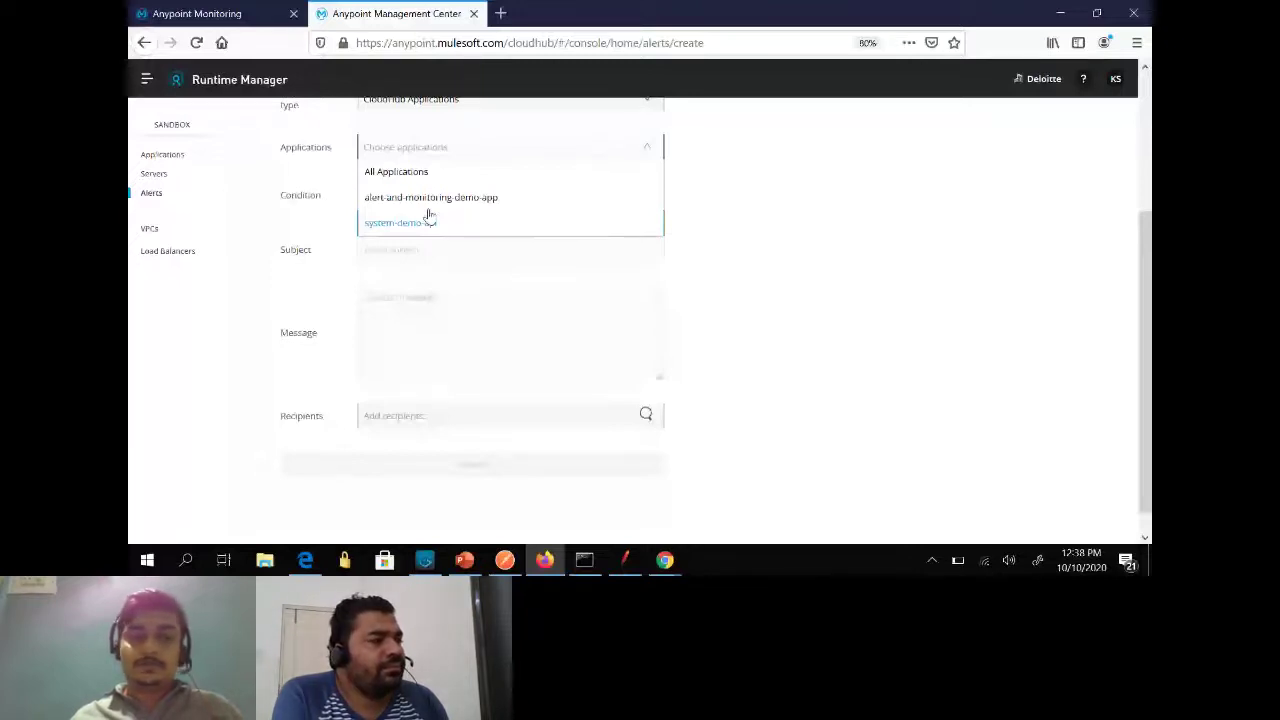
pyautogui.click(398, 171)
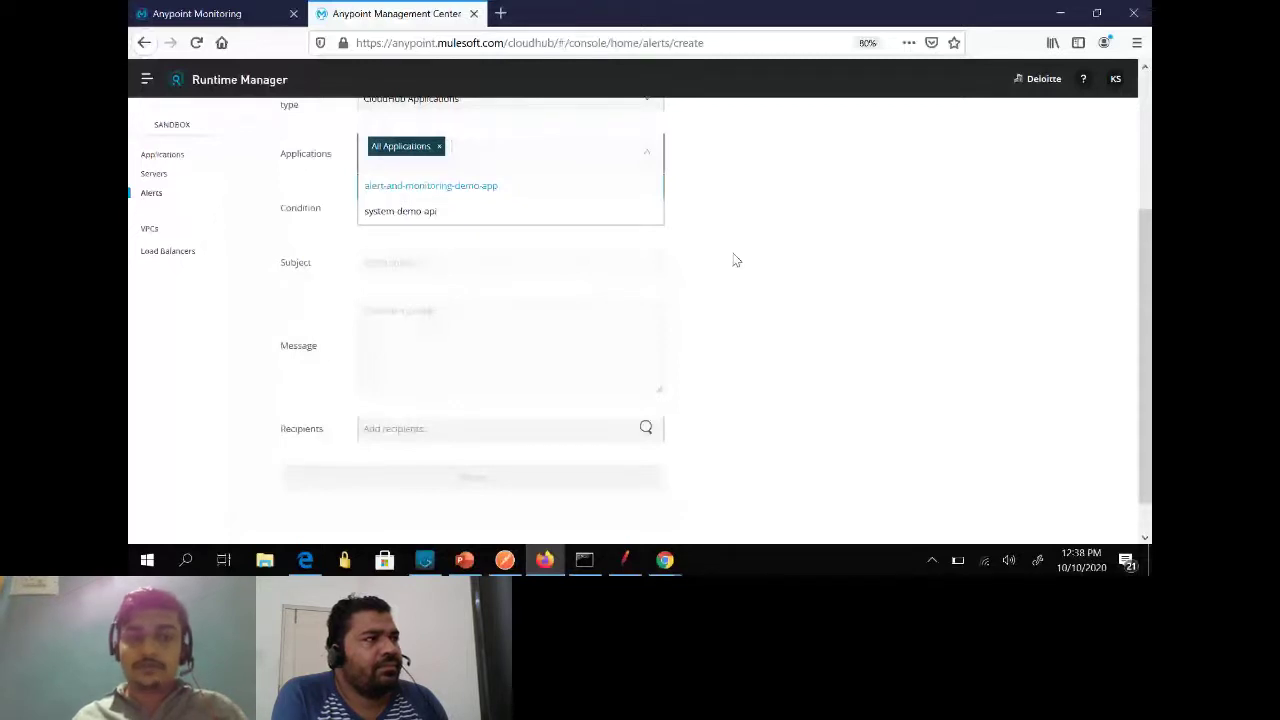
pyautogui.click(735, 260)
# Step: Set the alert's condition to Memory usage - Cloudhub
pyautogui.click(436, 207)
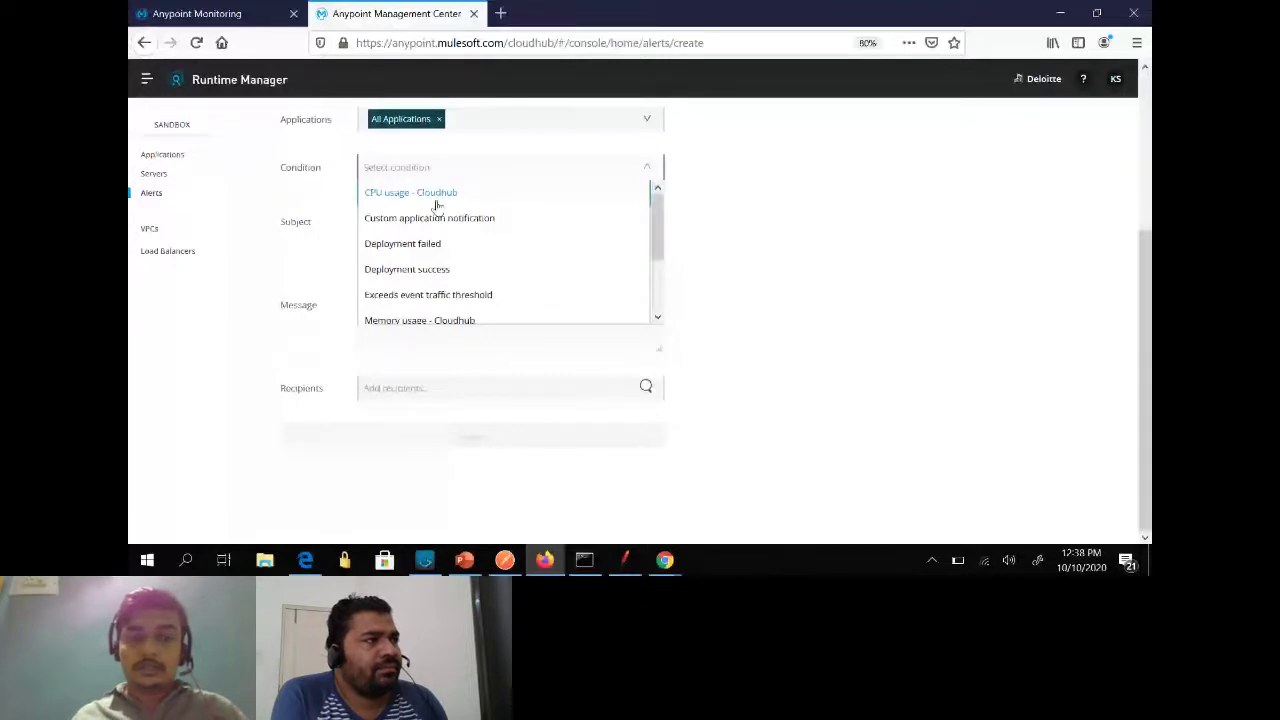
pyautogui.scroll(-1, 408, 224)
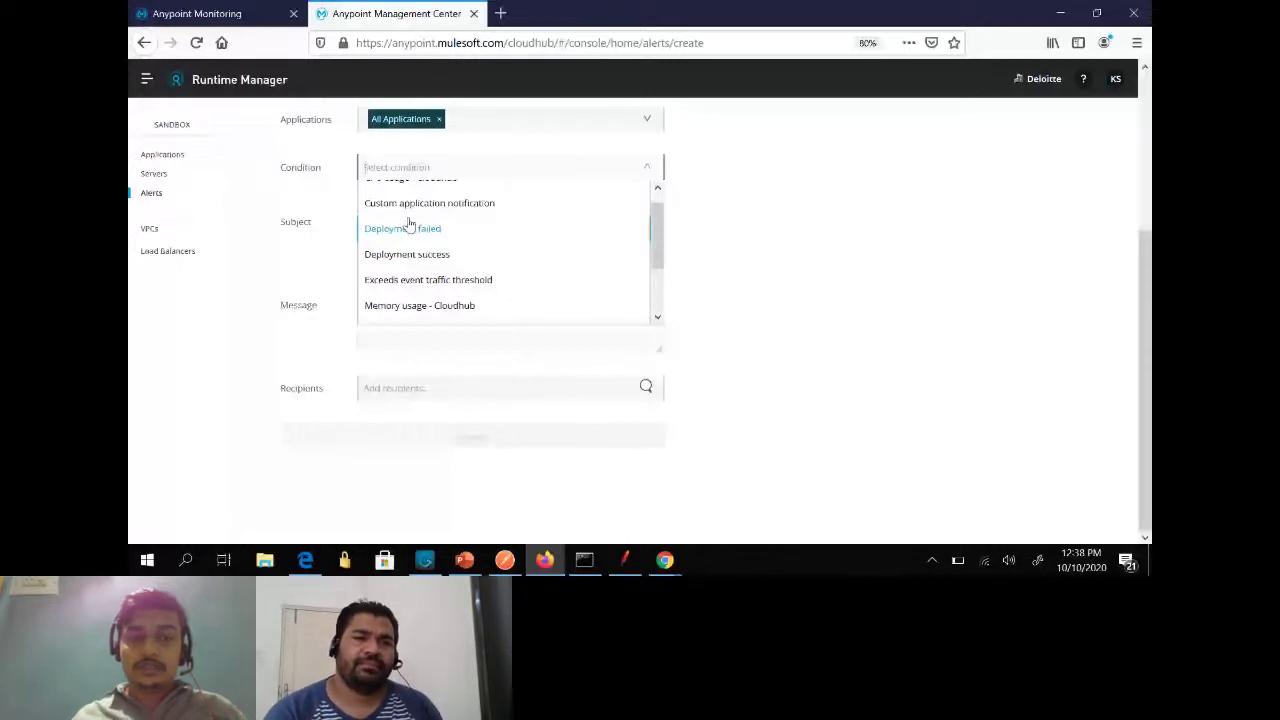
pyautogui.scroll(-2, 440, 250)
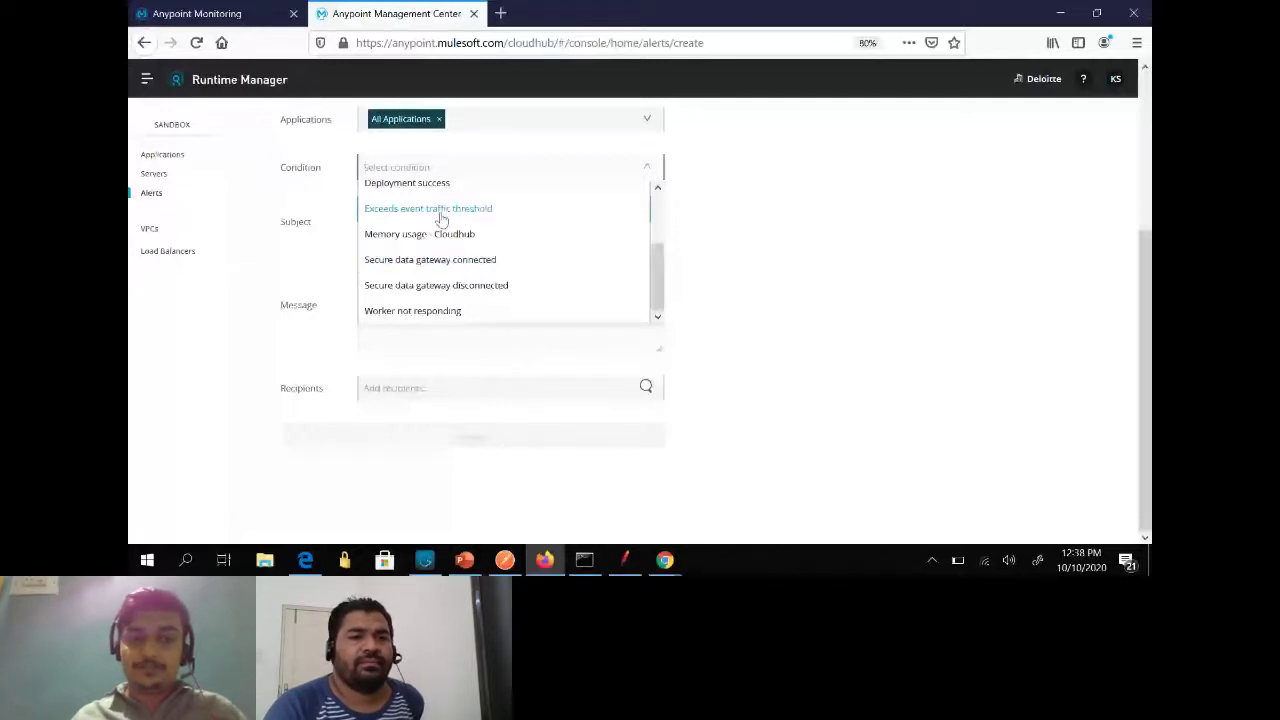
pyautogui.click(443, 234)
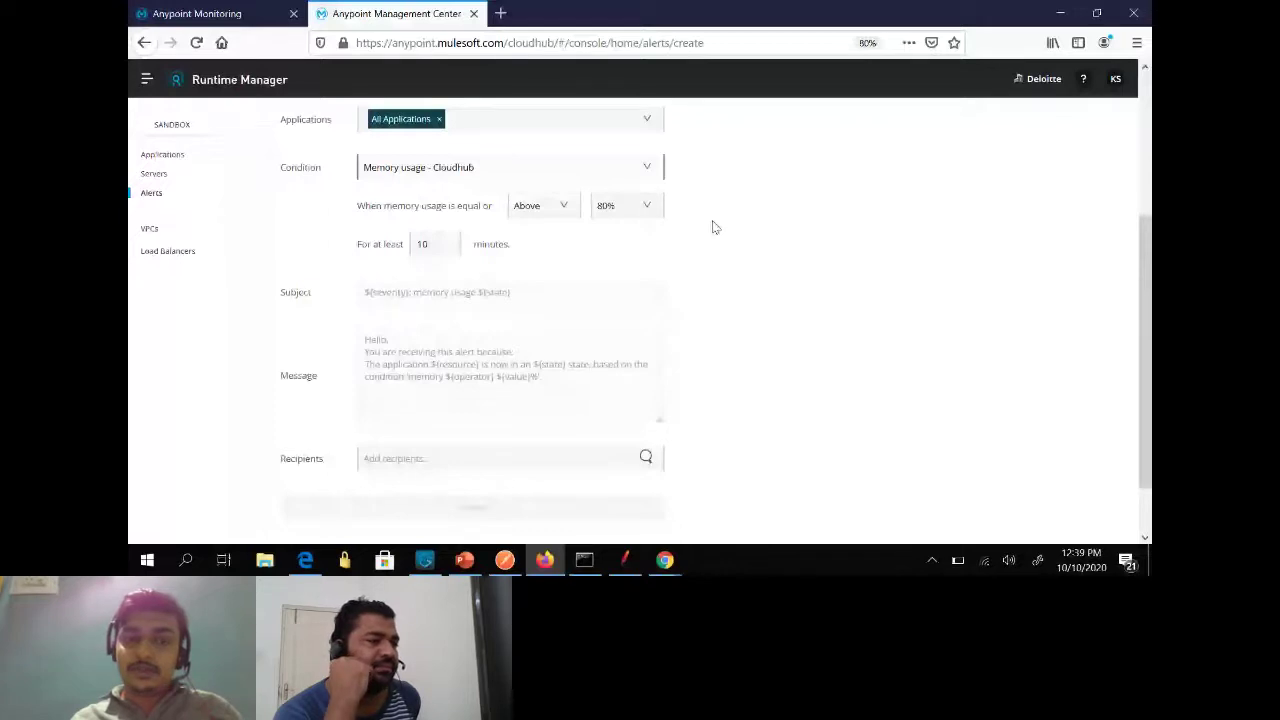
# Step: Add a recipient by name to the memory usage alert and create the alert
pyautogui.scroll(-1, 520, 224)
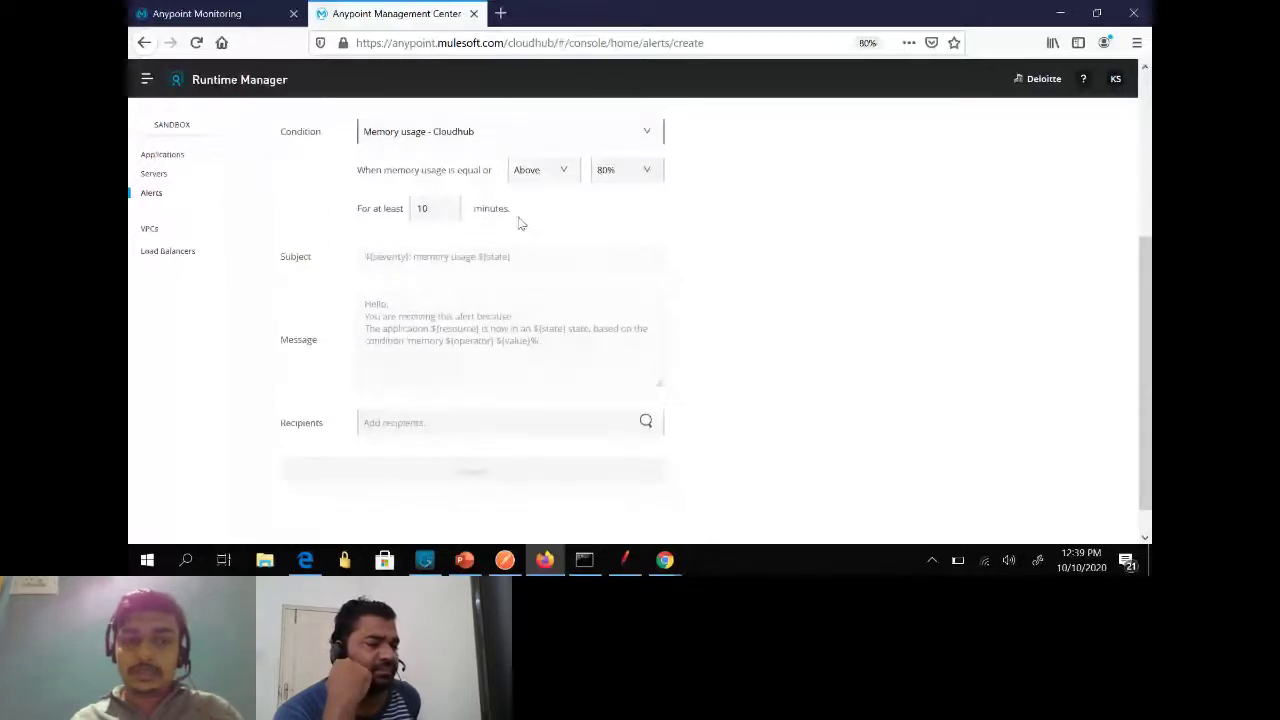
pyautogui.scroll(-1, 410, 297)
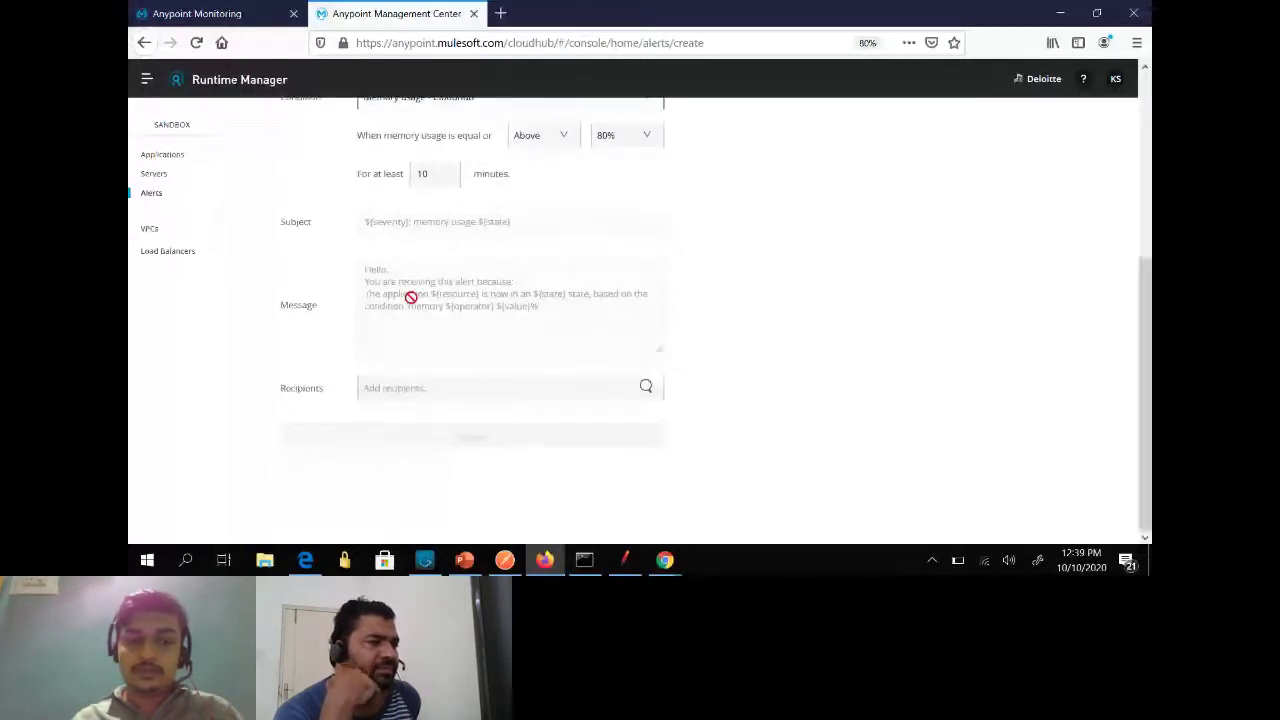
pyautogui.click(418, 391)
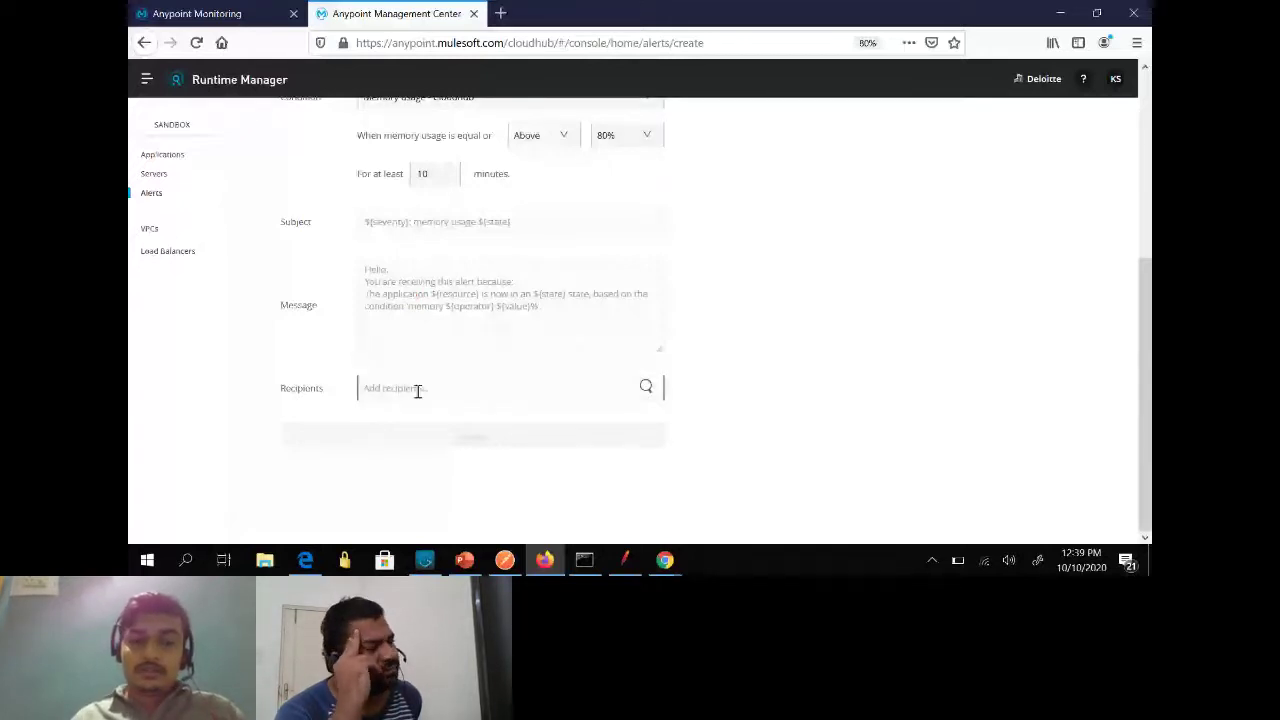
pyautogui.write('saurabh')
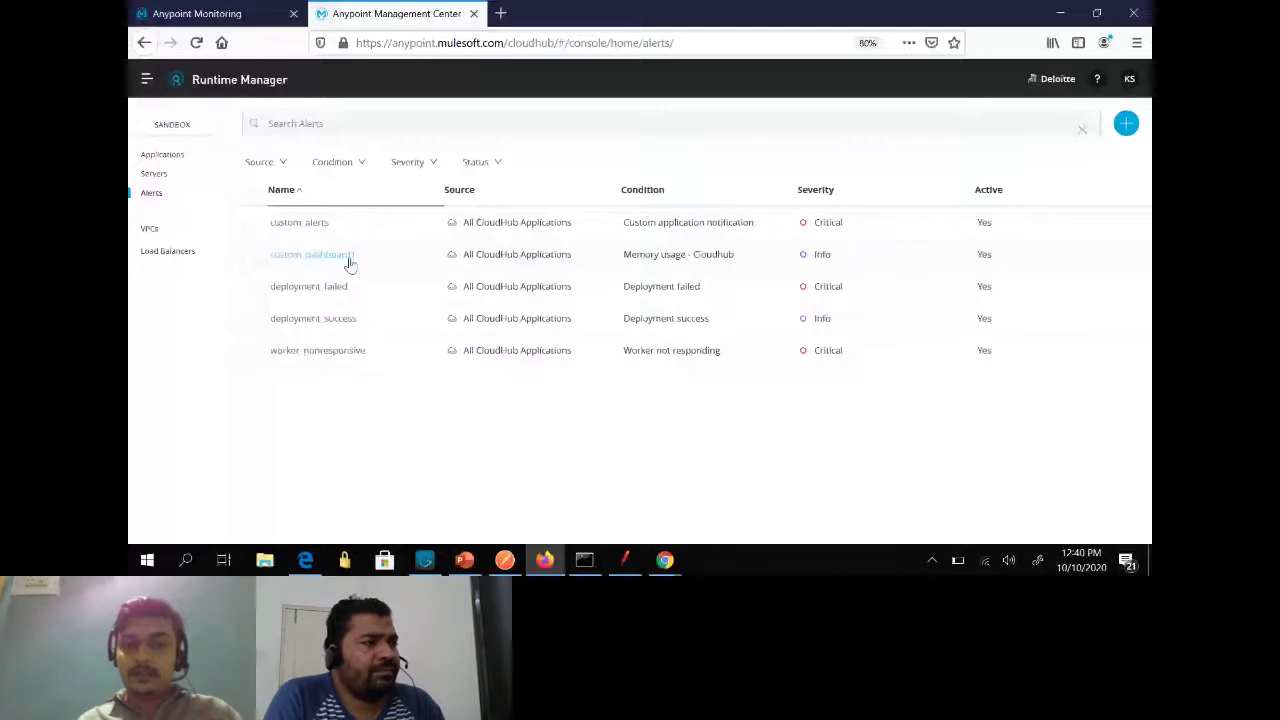
# Step: Switch to Gmail and examine the error details in the CRITICAL: Custom Application Notification email thread
pyautogui.hotkey('alt', 'Tab')
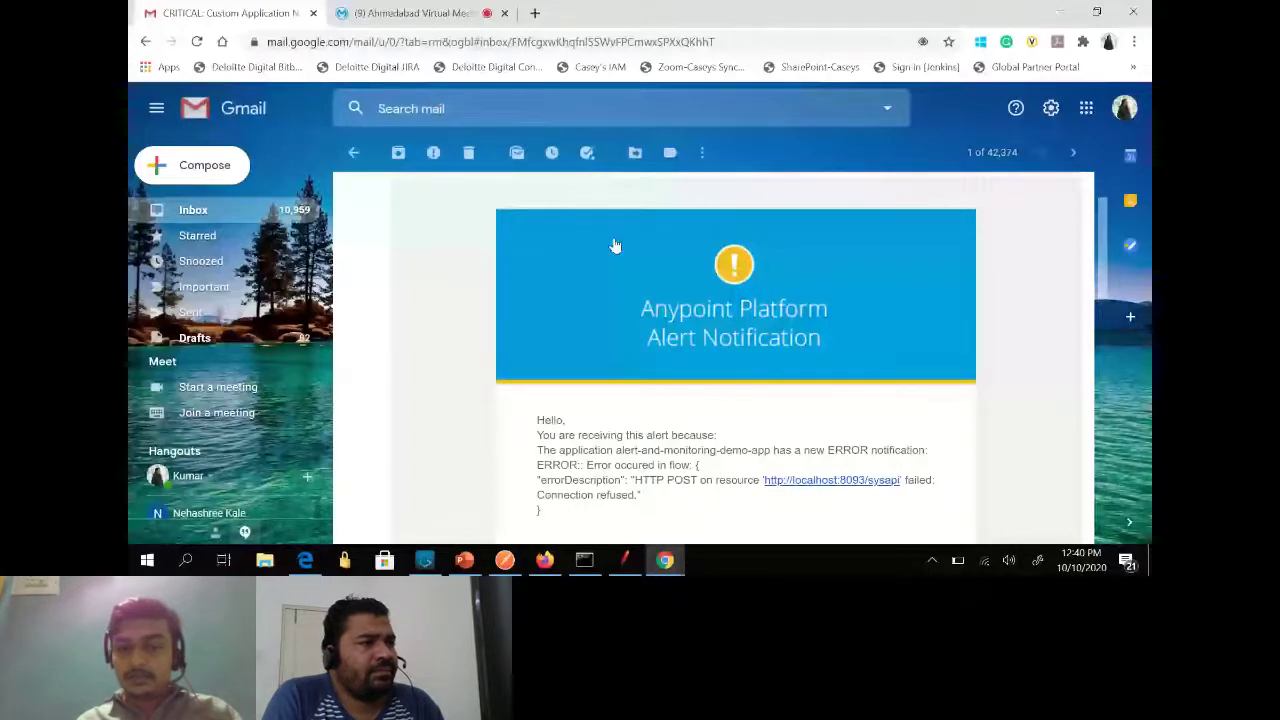
pyautogui.scroll(-1, 615, 245)
pyautogui.tripleClick(660, 330)
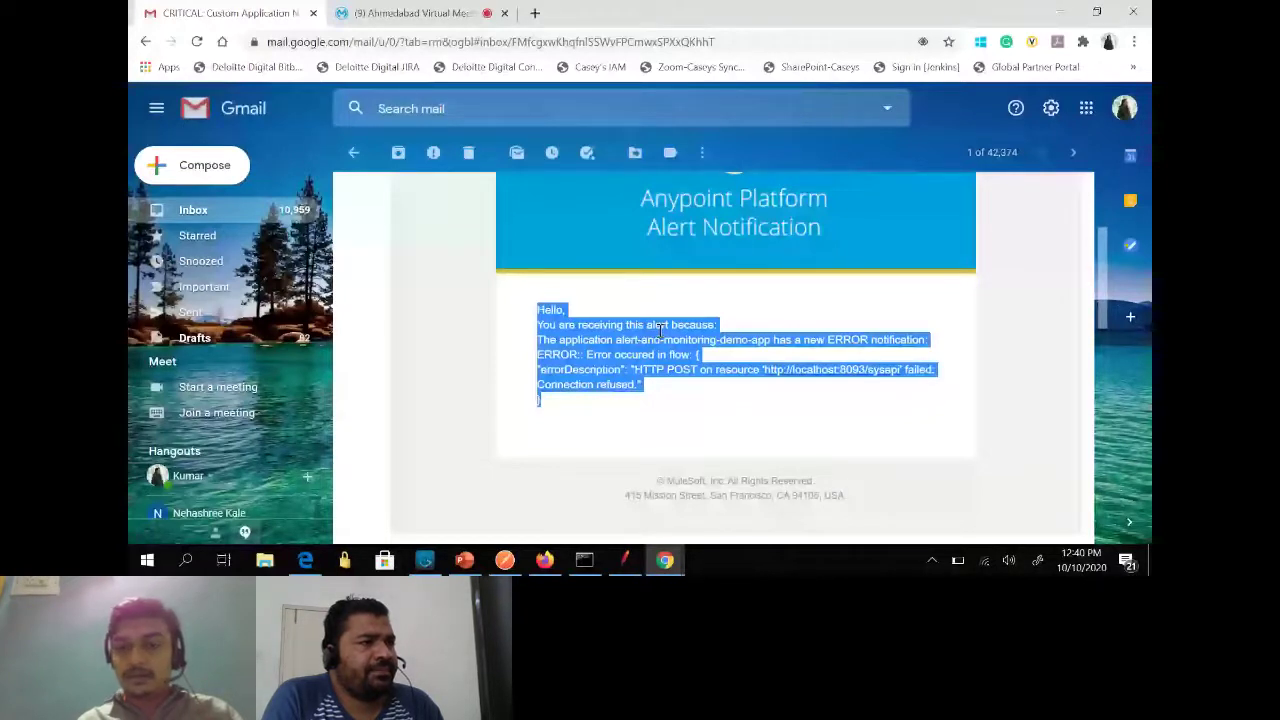
pyautogui.doubleClick(848, 339)
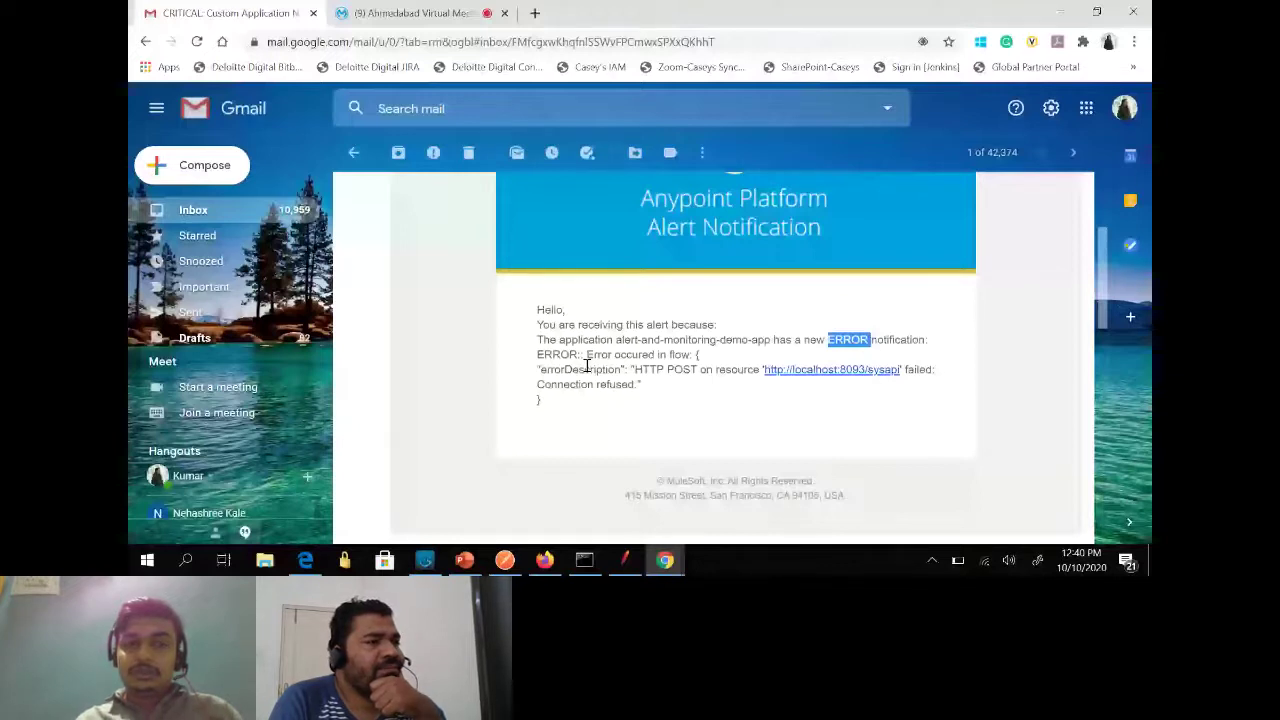
pyautogui.scroll(3, 531, 190)
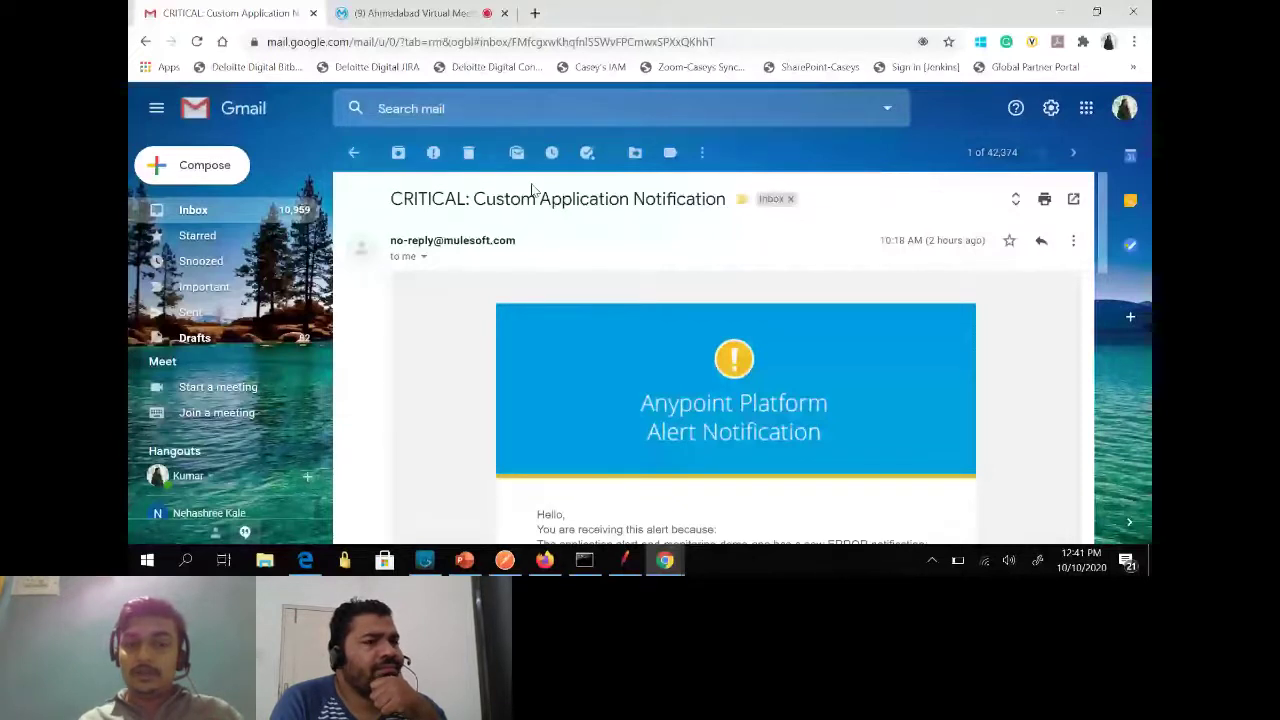
pyautogui.click(632, 241)
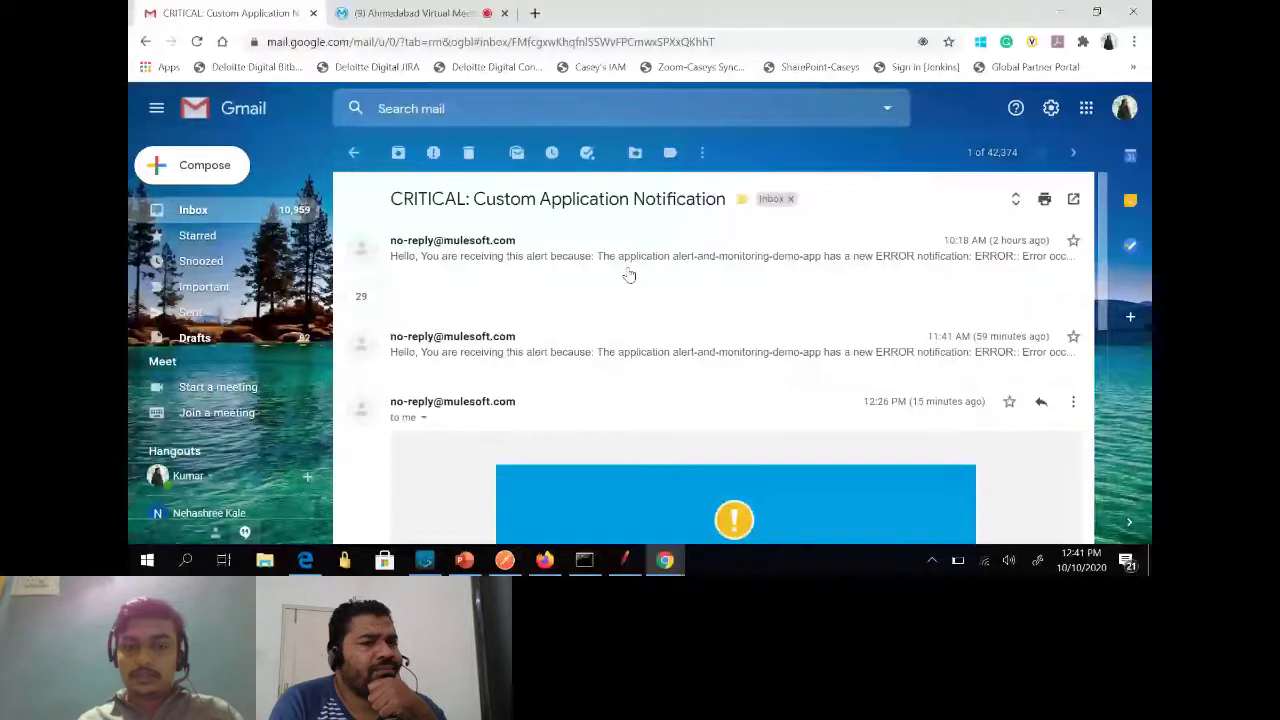
pyautogui.scroll(-5, 615, 285)
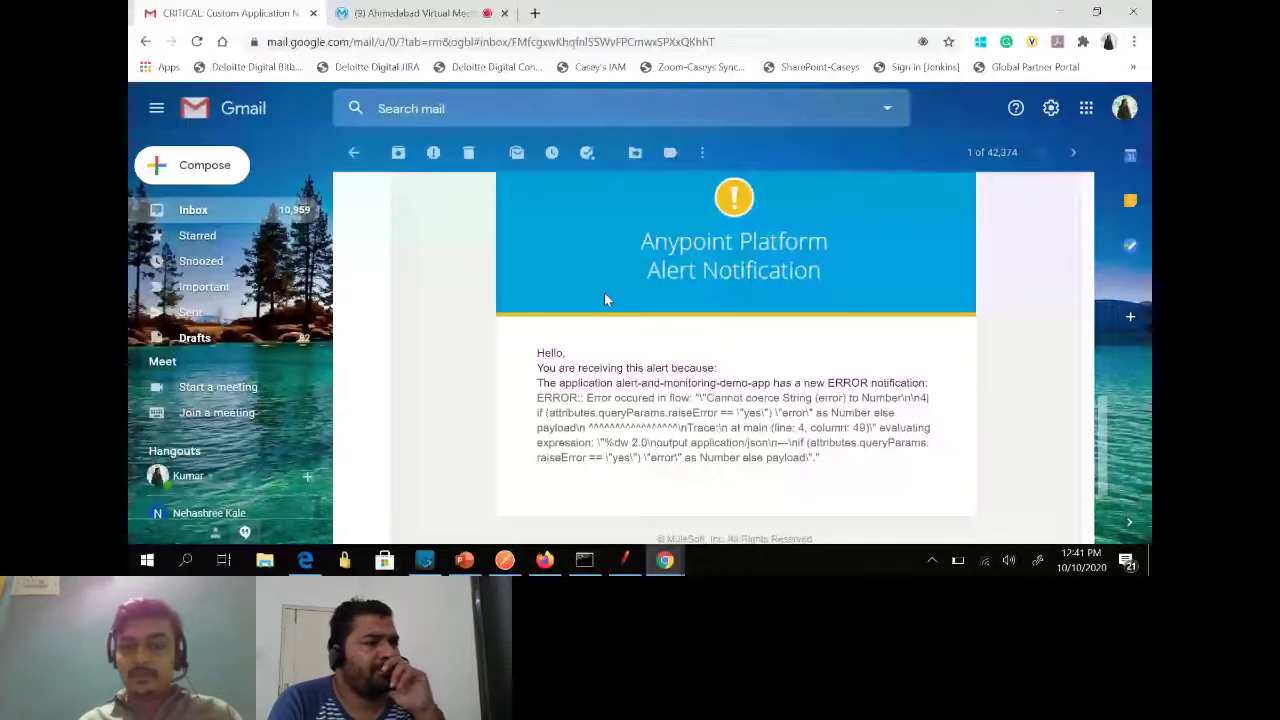
# Step: Go to the INFO: Deployment Success email and examine its alert message
pyautogui.press('j')
pyautogui.press('j')
pyautogui.press('j')
pyautogui.press('j')
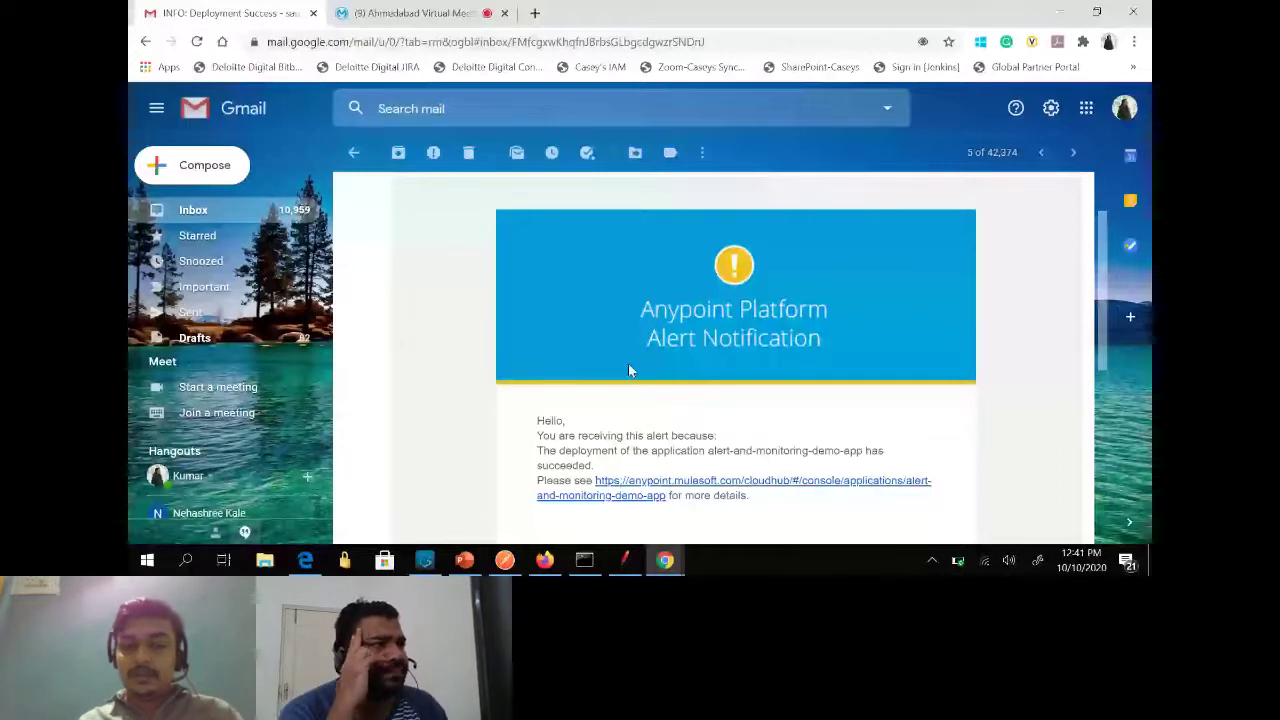
pyautogui.scroll(-1, 629, 368)
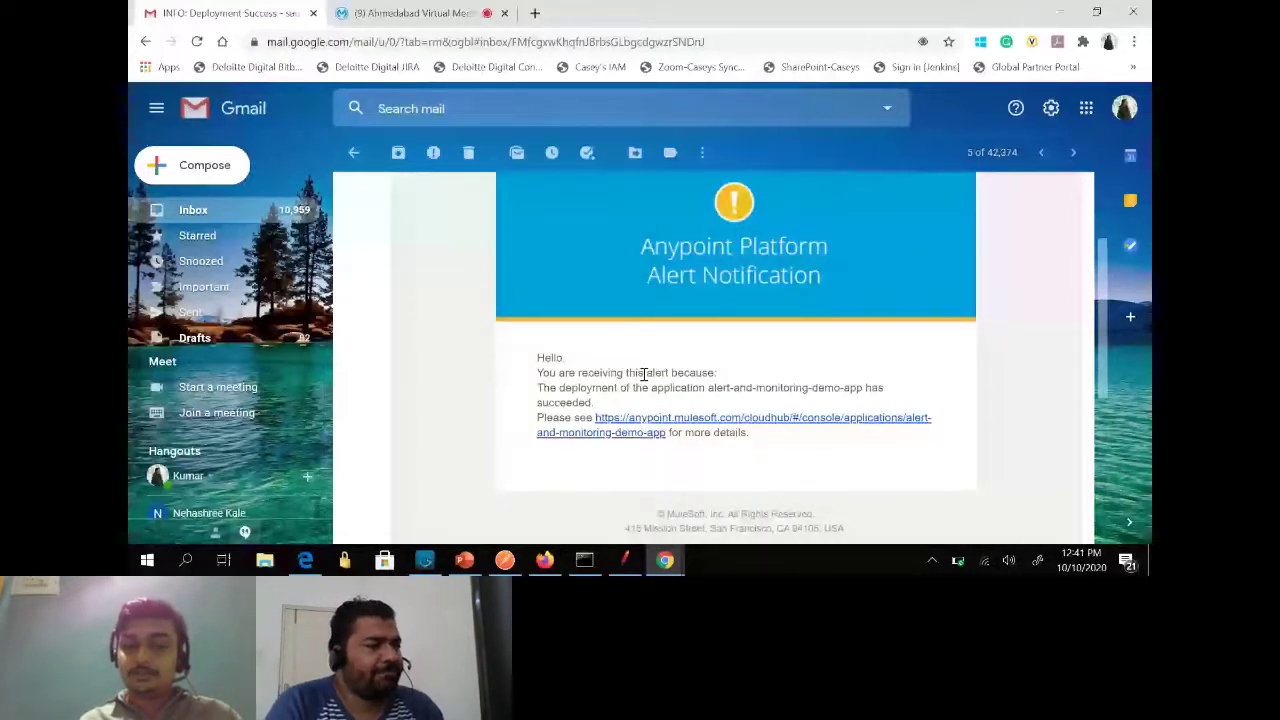
pyautogui.scroll(3, 687, 343)
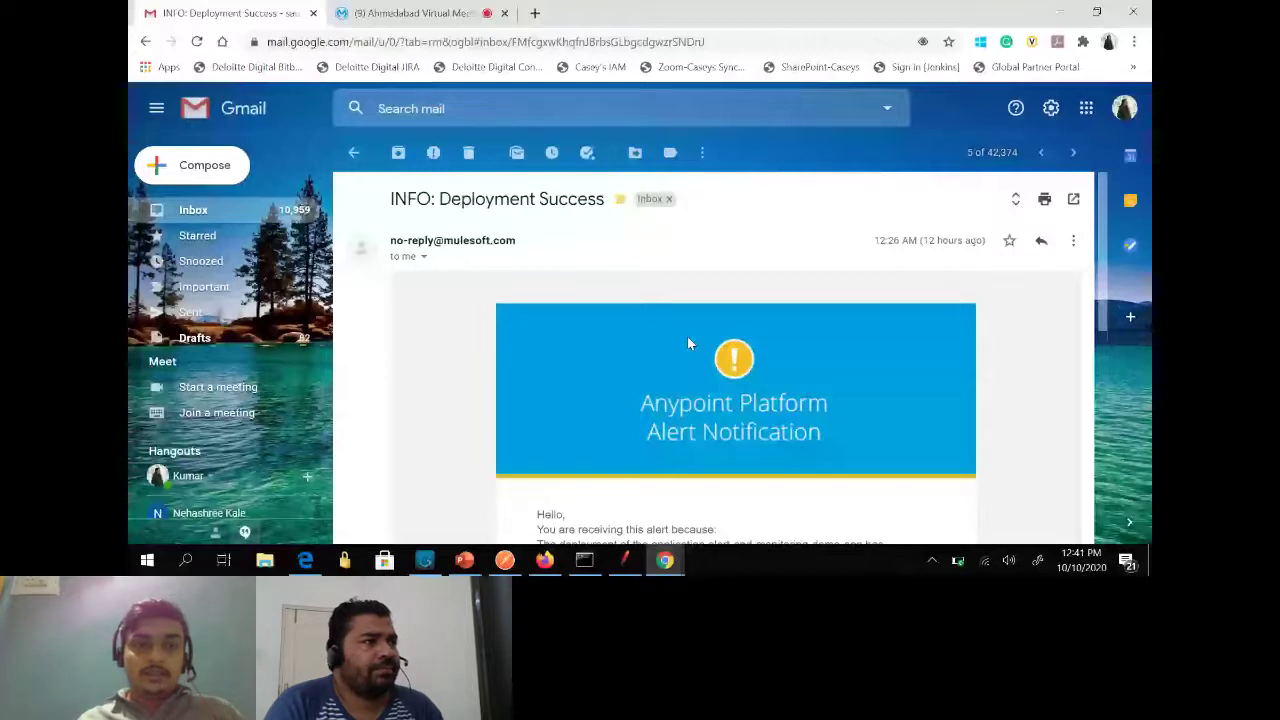
# Step: Switch back to Anypoint Monitoring's alerts and start a basic application alert named alerts for alert-and-monitoring-demo-app in the Sandbox environment
pyautogui.hotkey('alt', 'Tab')
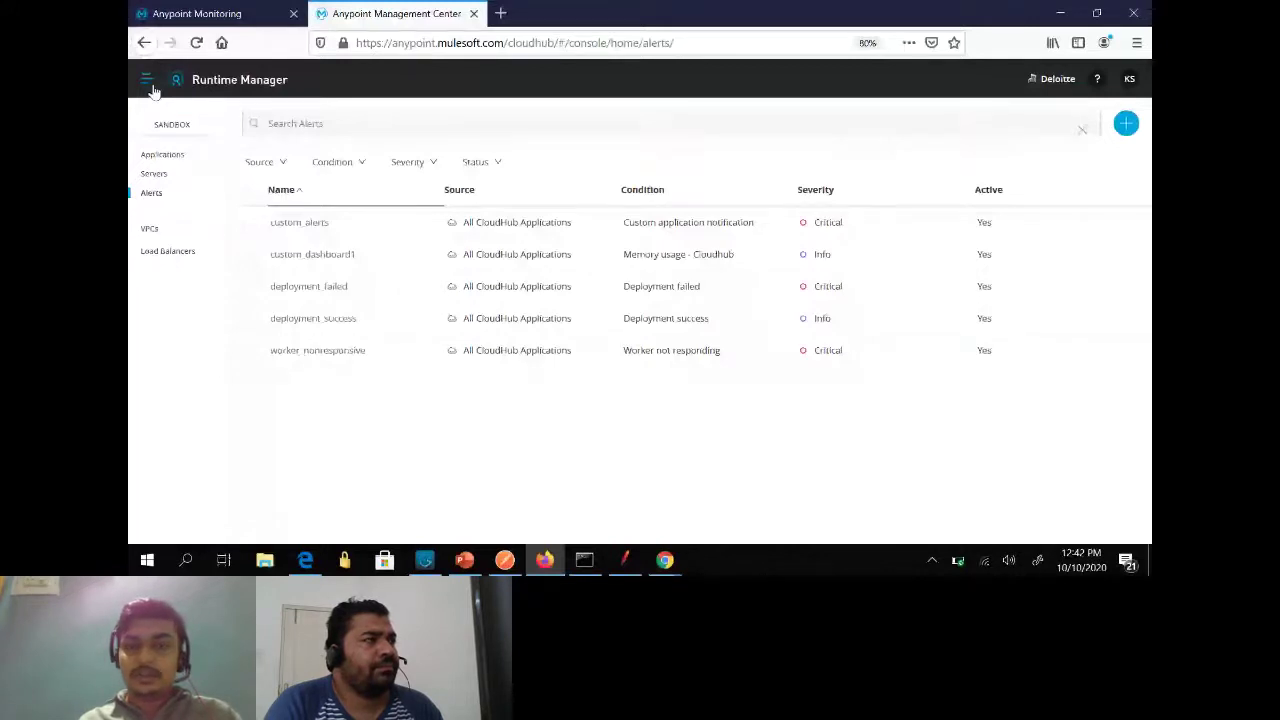
pyautogui.hotkey('ctrl', 'shift', 'Tab')
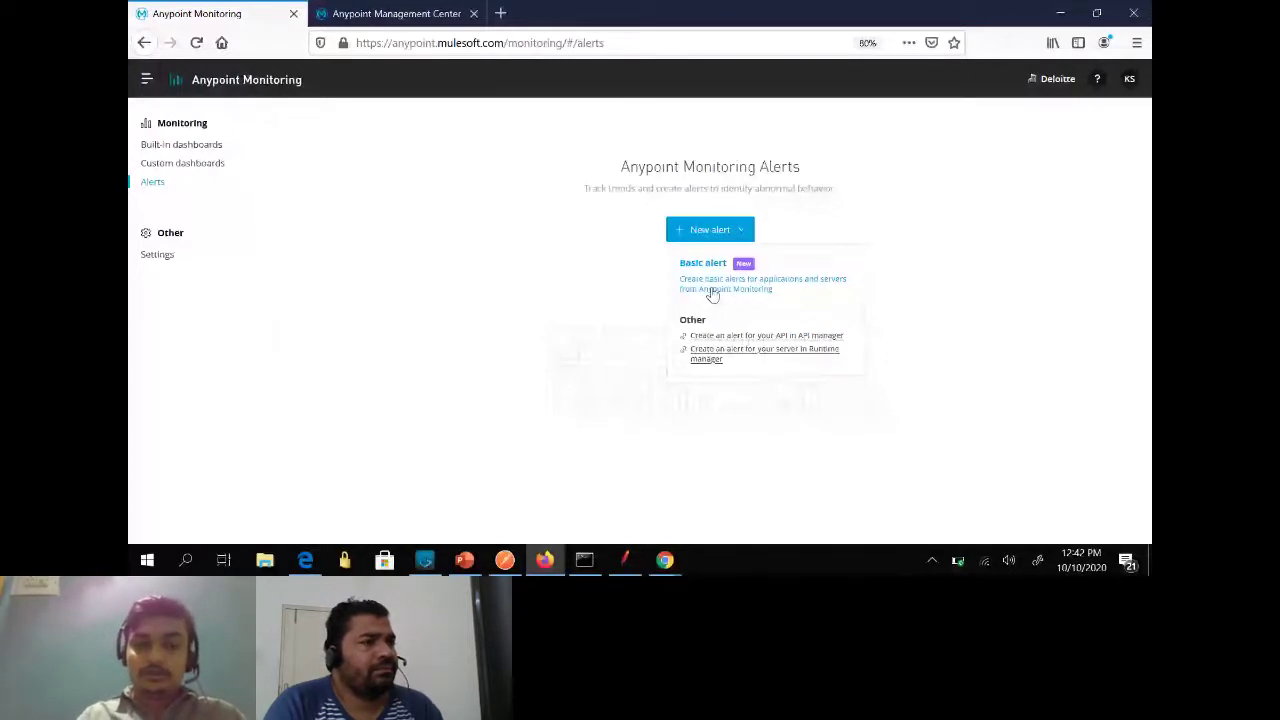
pyautogui.click(710, 288)
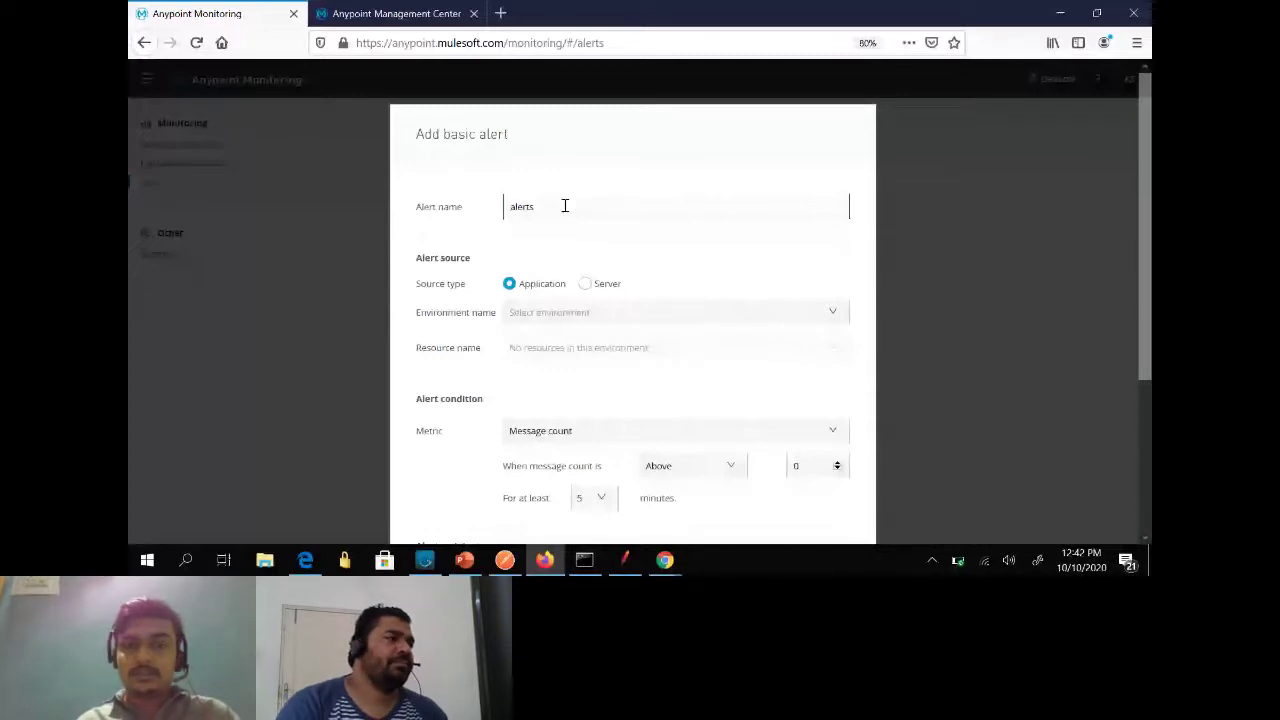
pyautogui.scroll(-2, 545, 230)
pyautogui.click(530, 190)
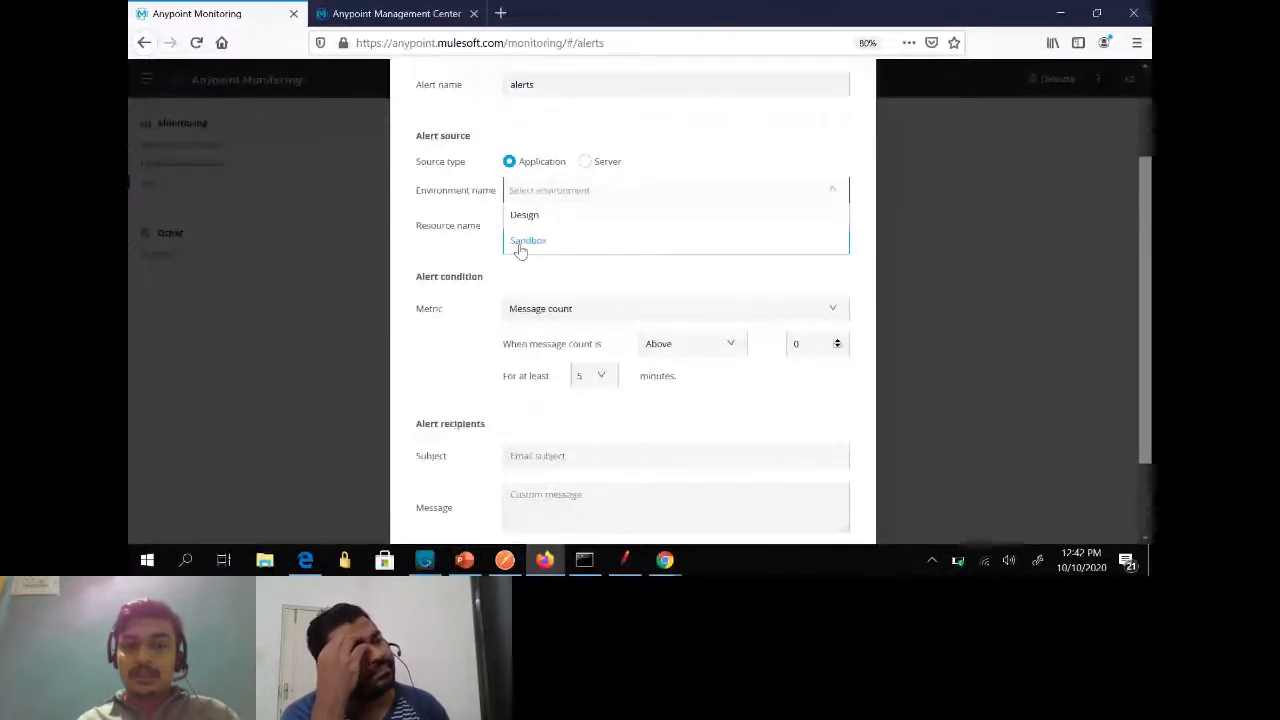
pyautogui.click(520, 248)
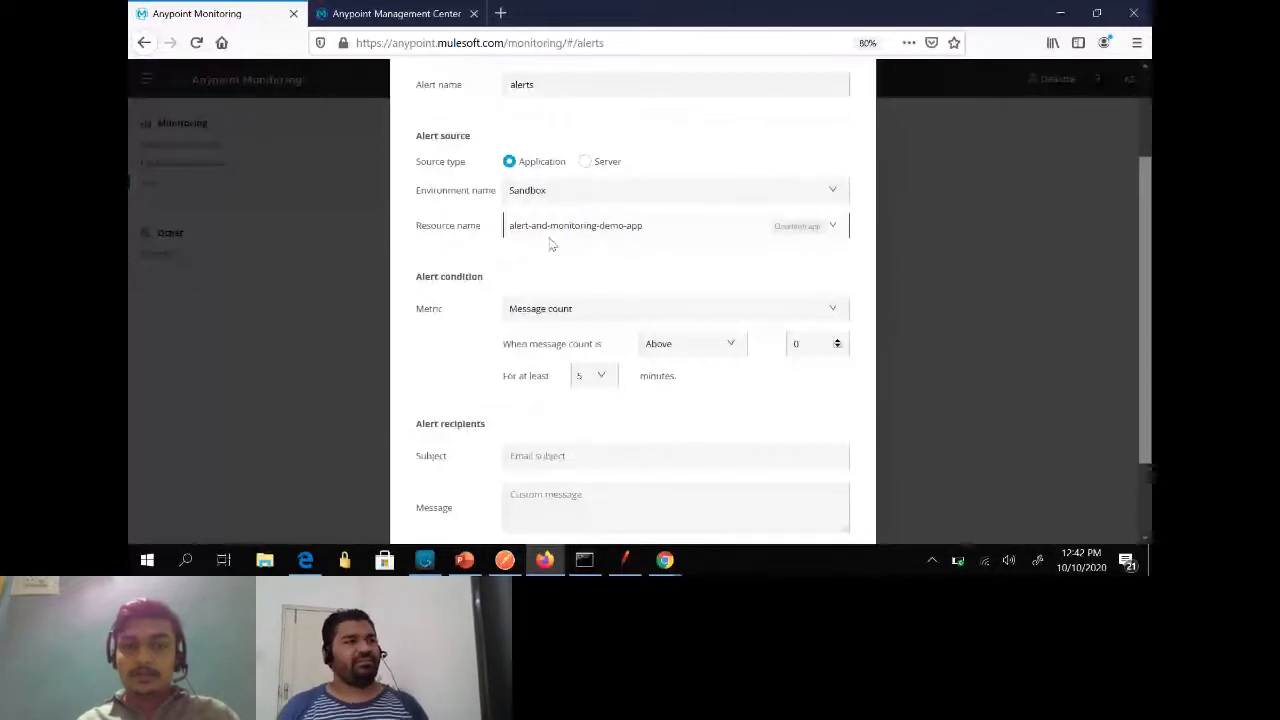
# Step: Set the basic alert's condition to Cpu utilization above 70% for at least 10 minutes and create the alert
pyautogui.click(556, 308)
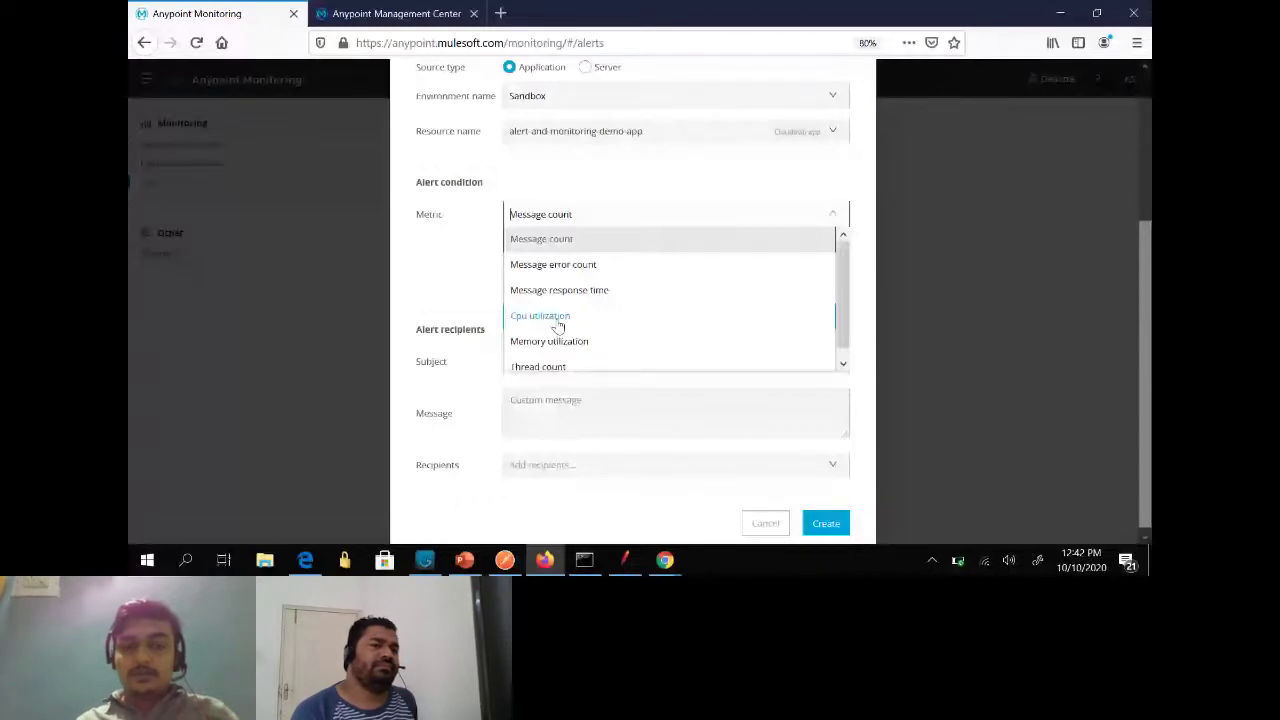
pyautogui.click(558, 316)
pyautogui.click(538, 358)
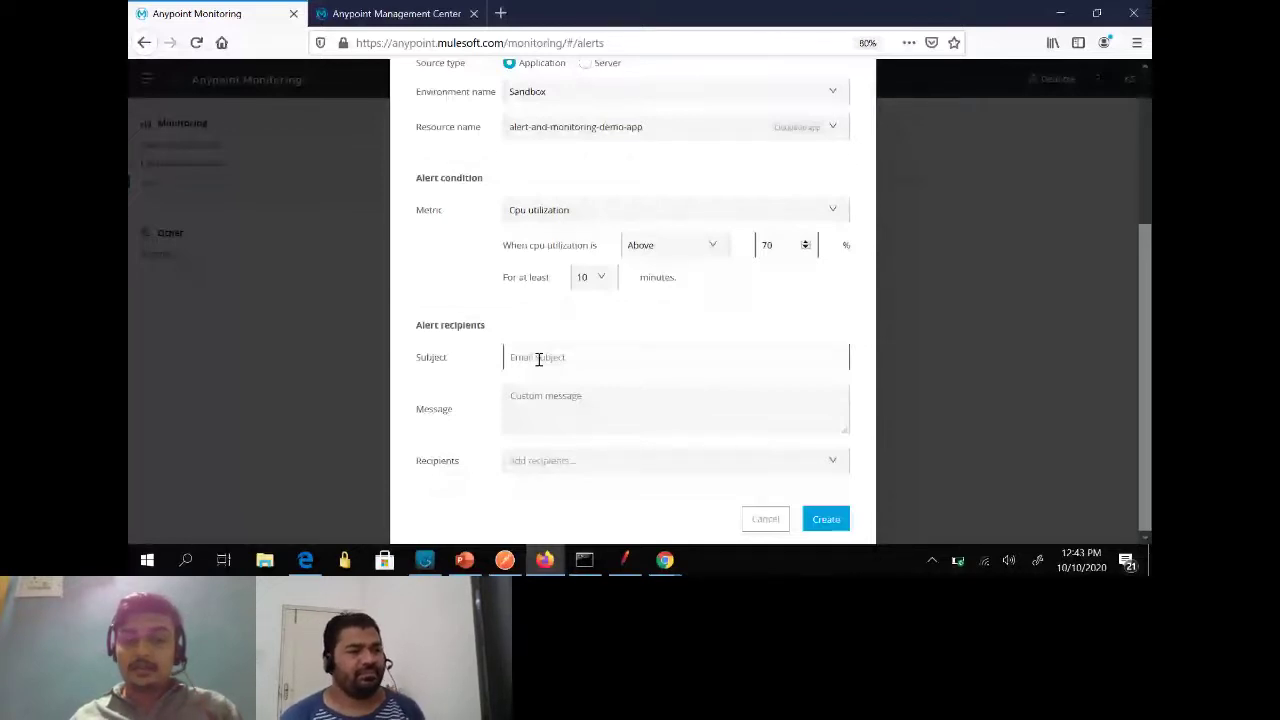
pyautogui.click(580, 462)
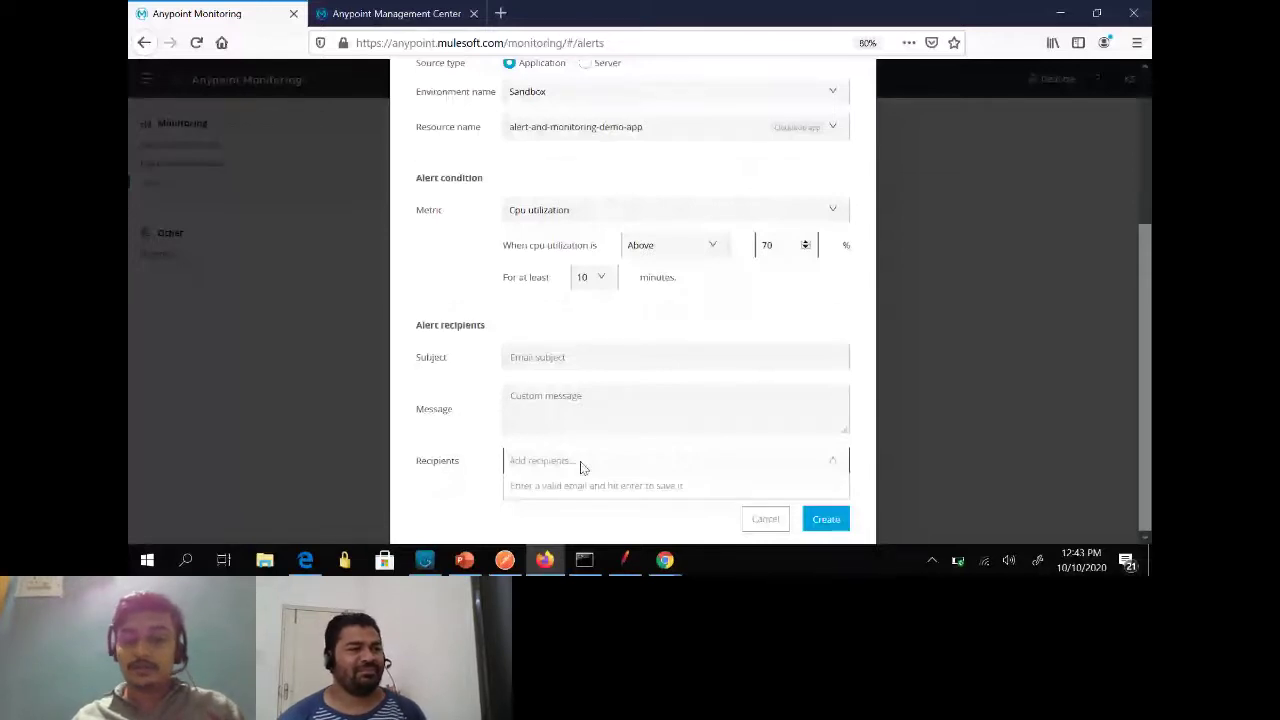
pyautogui.press('Escape')
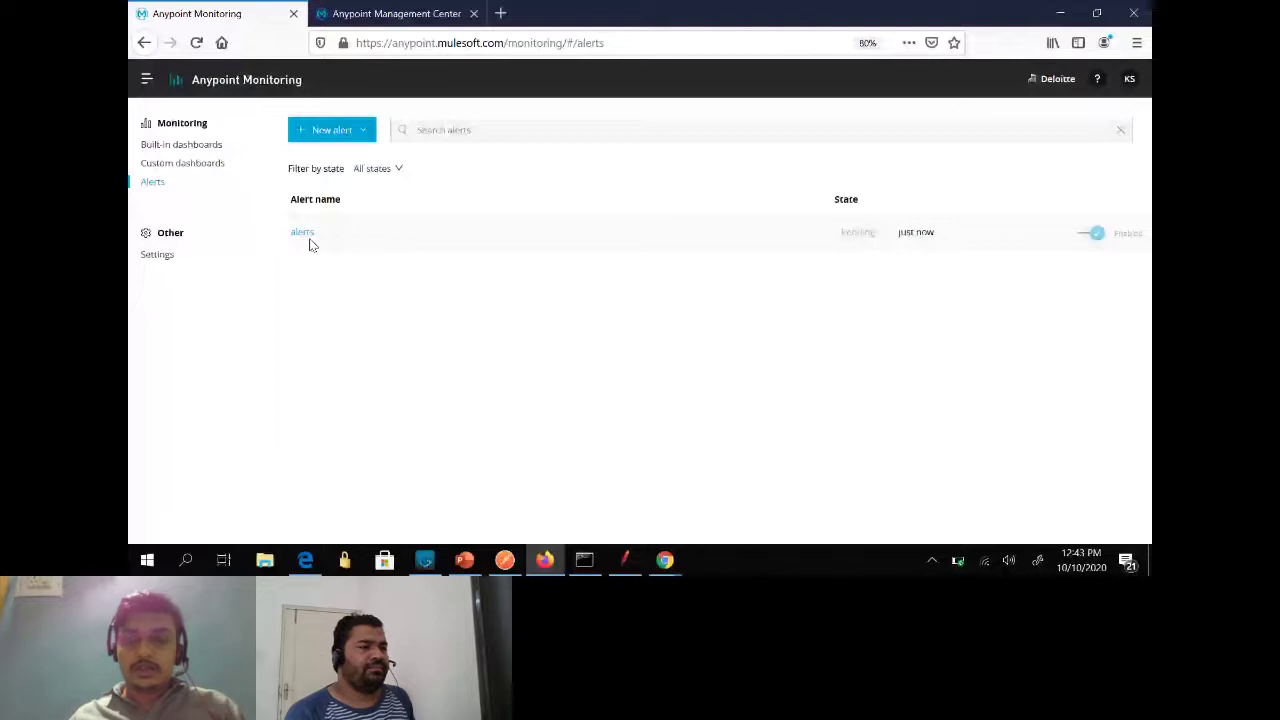
# Step: Go to the built-in dashboards and choose alert-and-monitoring-demo-app in the Sandbox environment as the resource to view
pyautogui.click(624, 562)
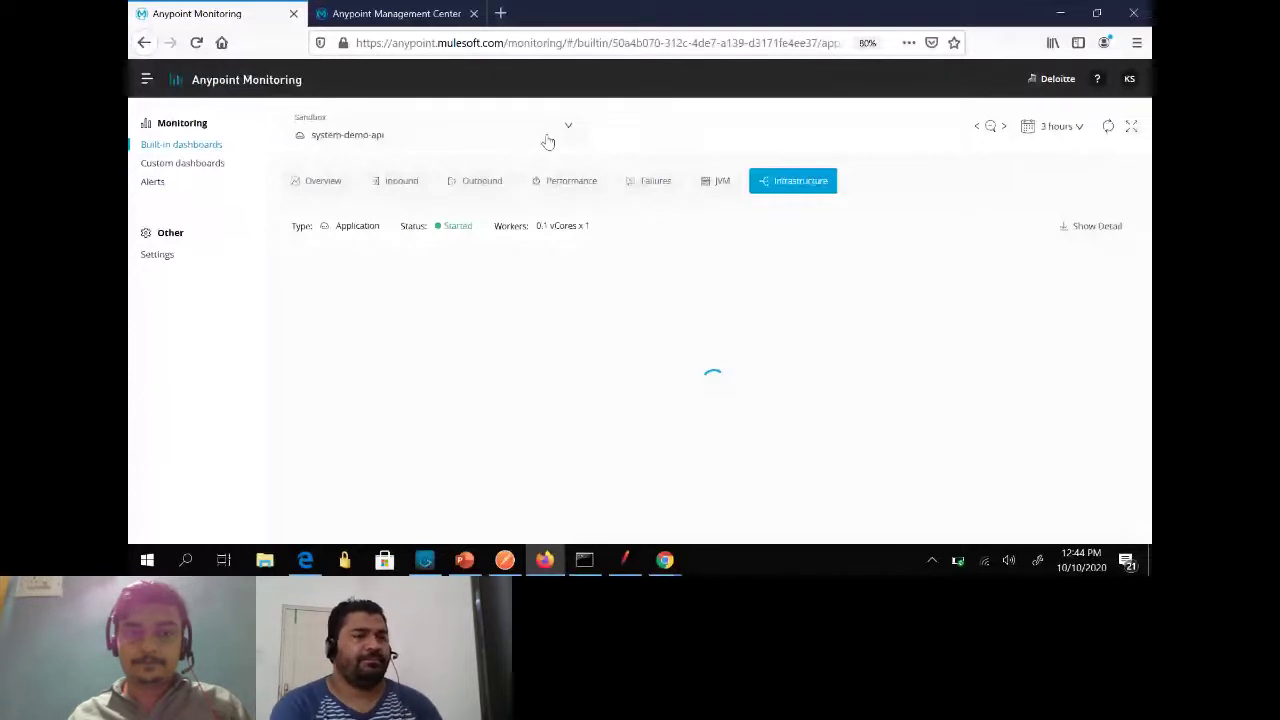
pyautogui.click(548, 140)
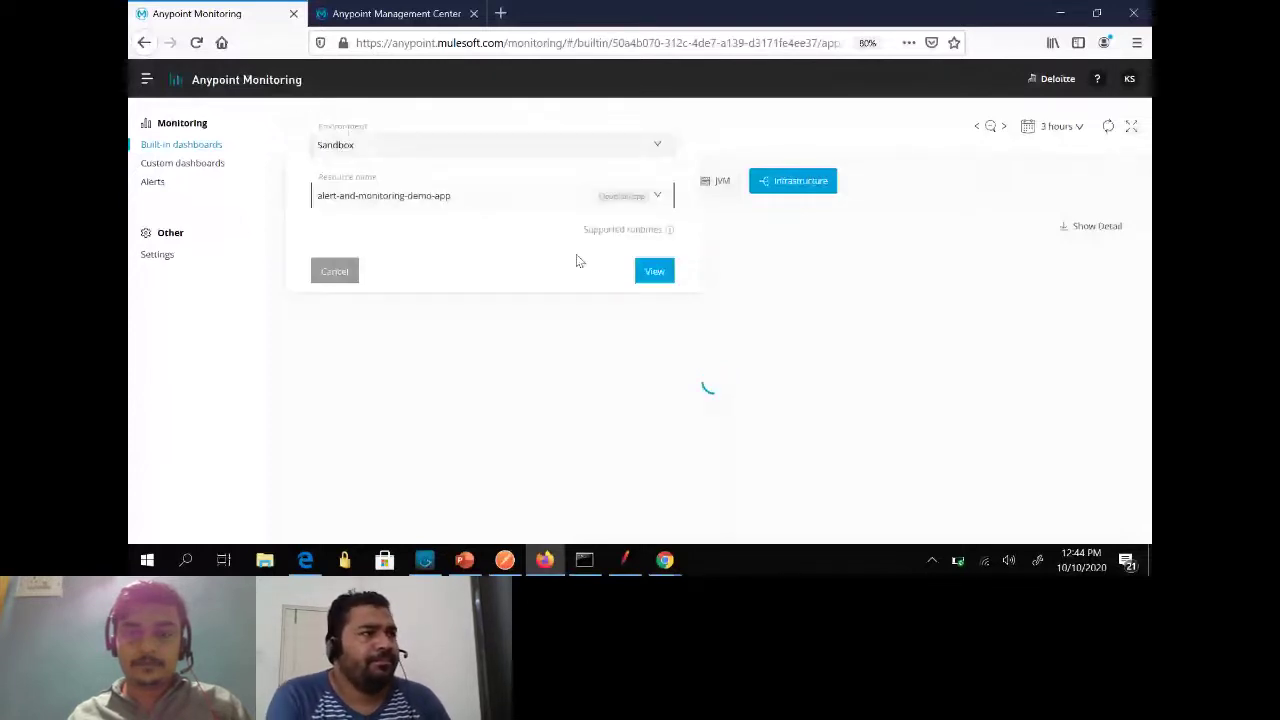